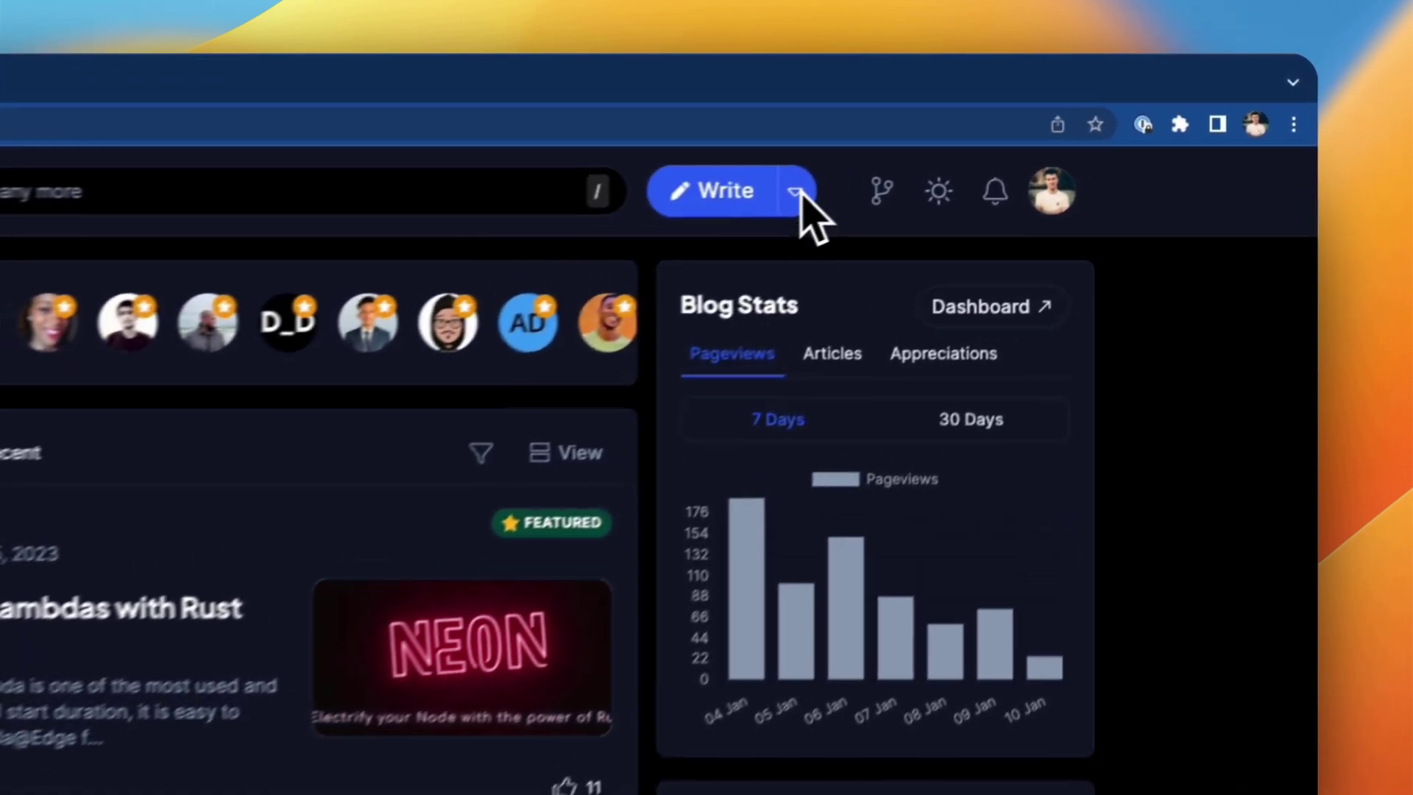
Start a new team blog and review the Hashnode subdomain and custom domain options.
mouse_move(1039, 158)
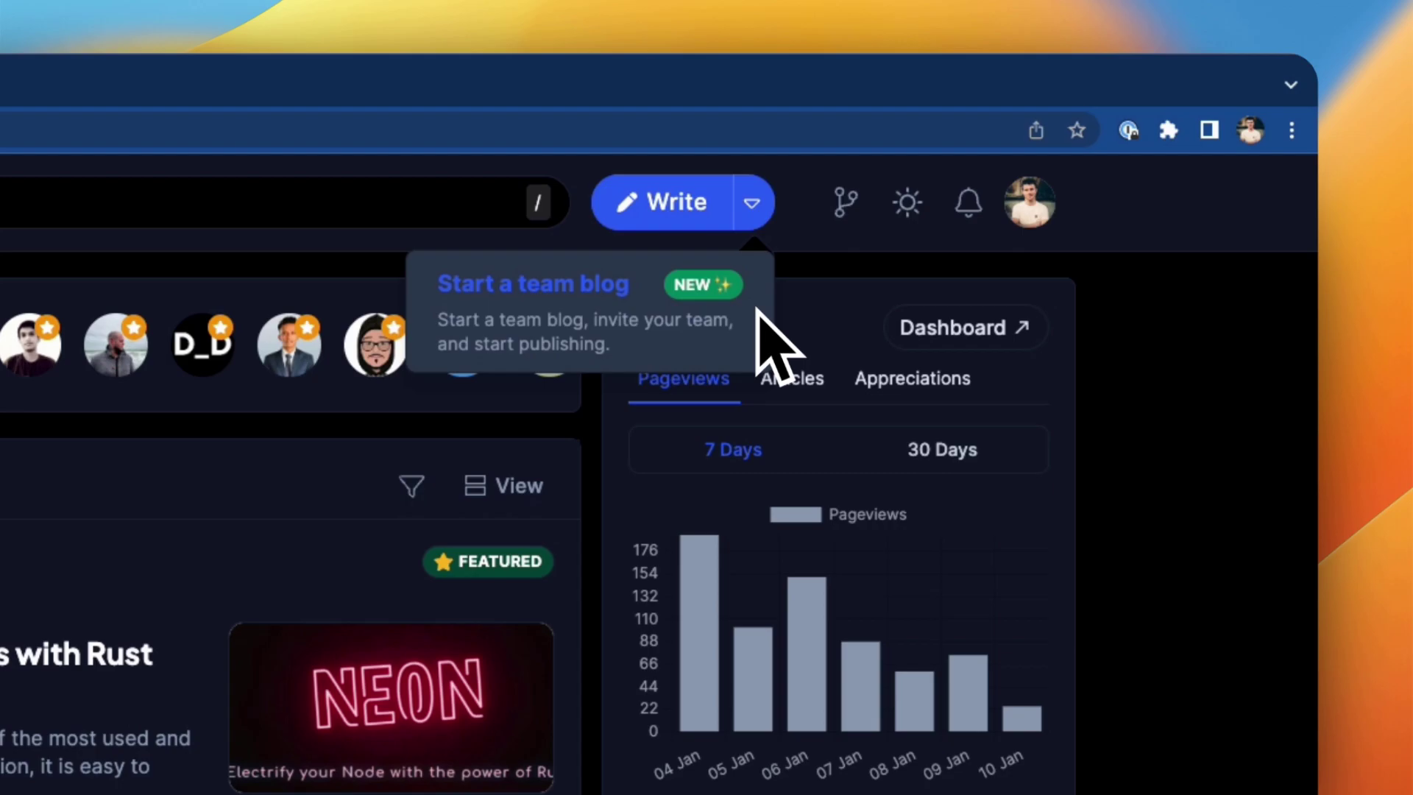
click(758, 318)
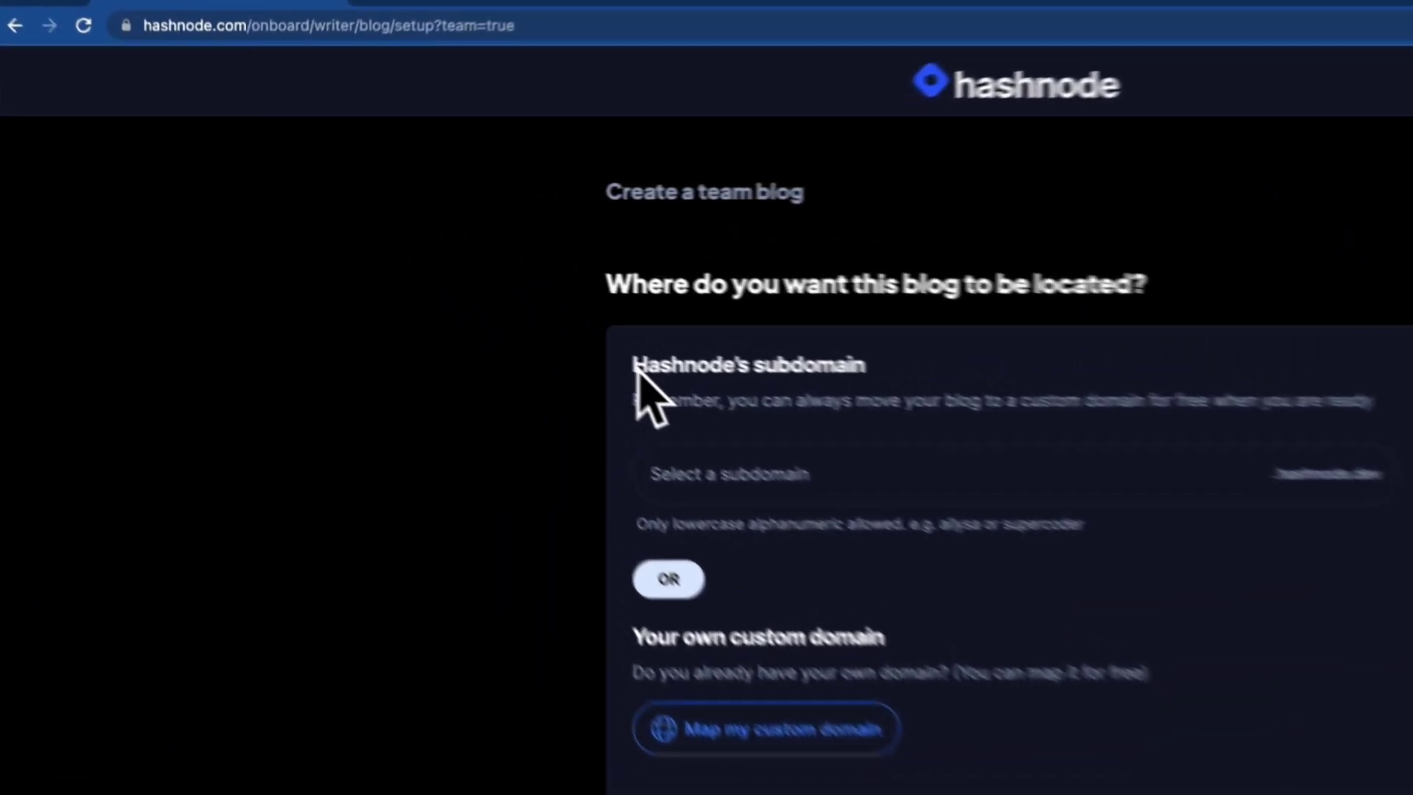
drag(478, 296, 621, 297)
drag(477, 655, 779, 655)
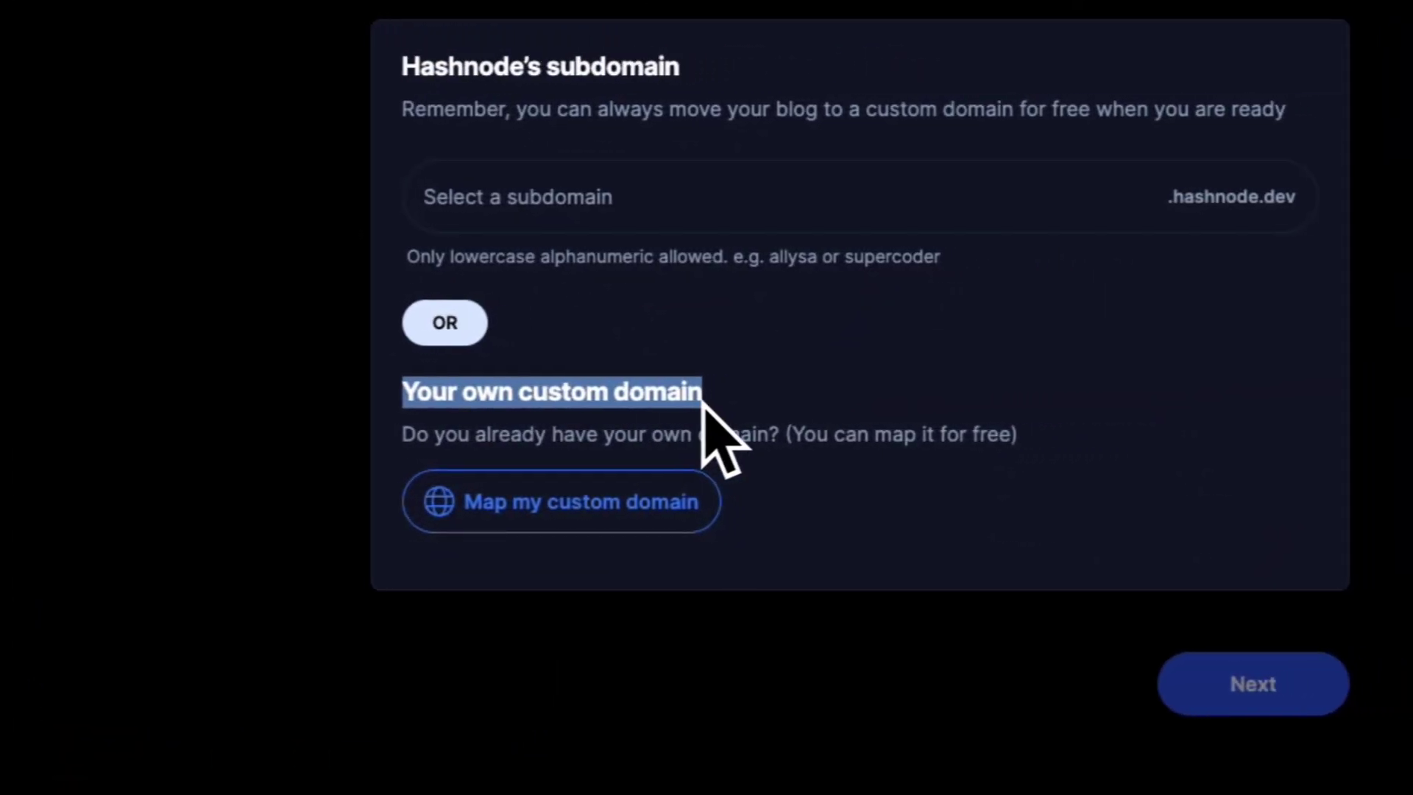
click(692, 399)
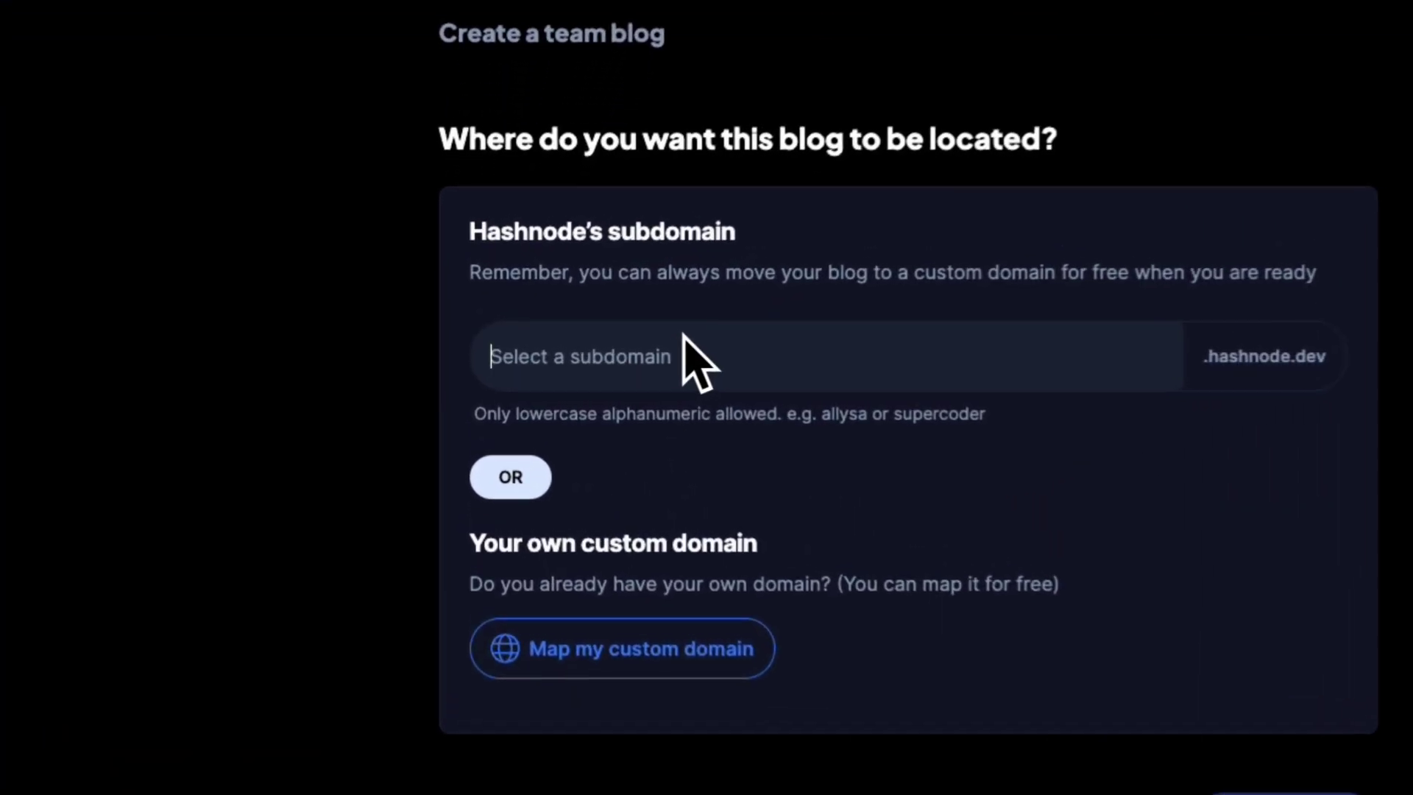
Enter the subdomain 101demo and confirm 101demo.hashnode.dev is available.
click(708, 333)
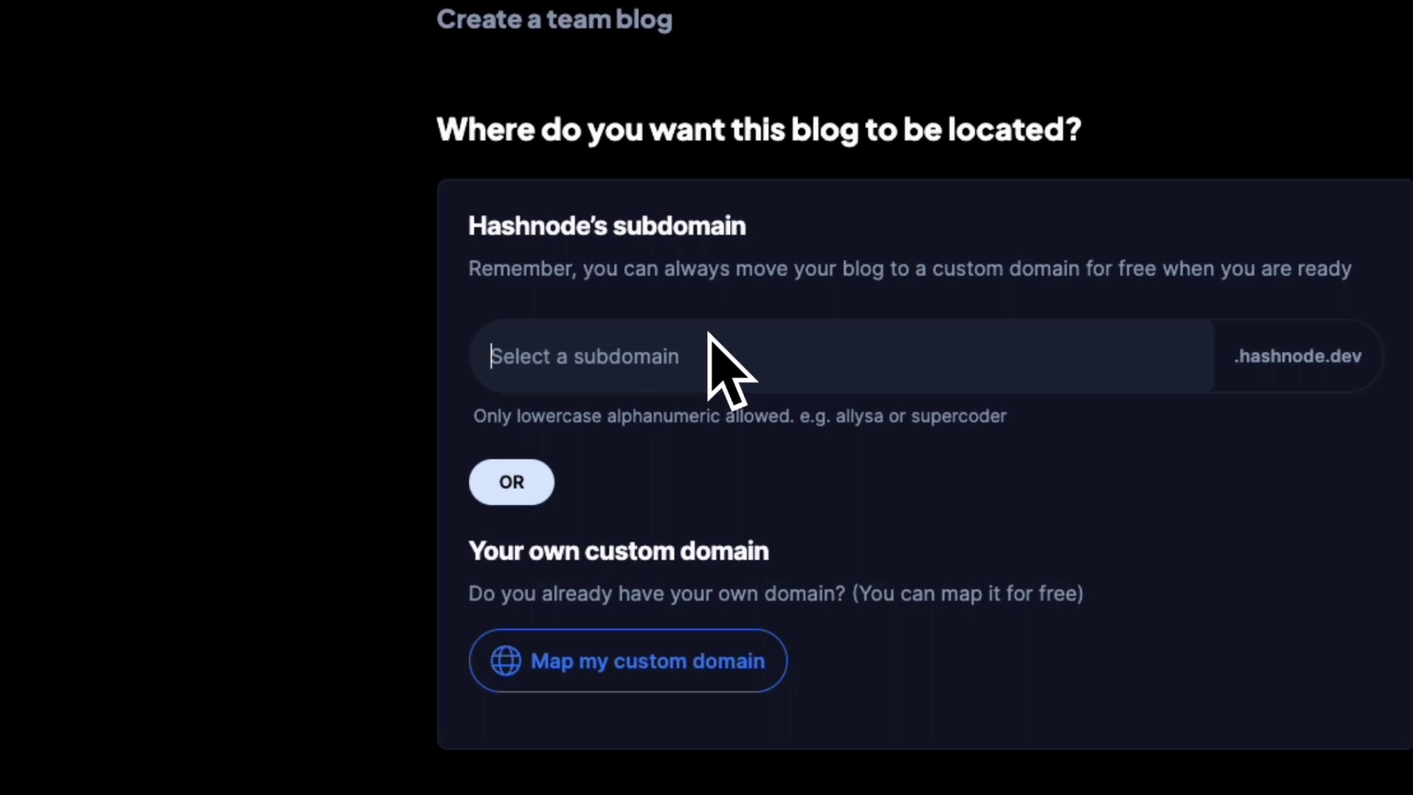
text(101demo)
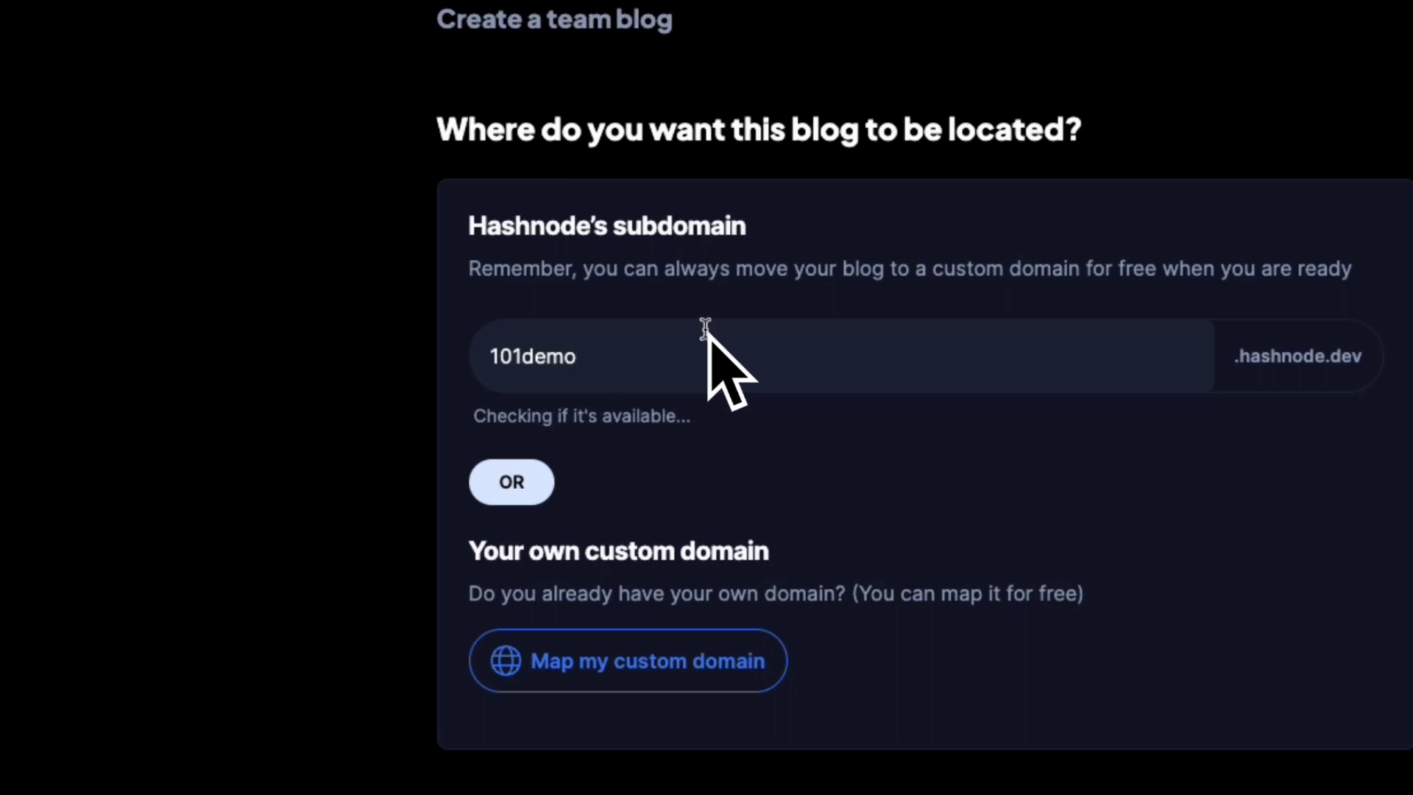
drag(702, 416, 523, 426)
click(736, 452)
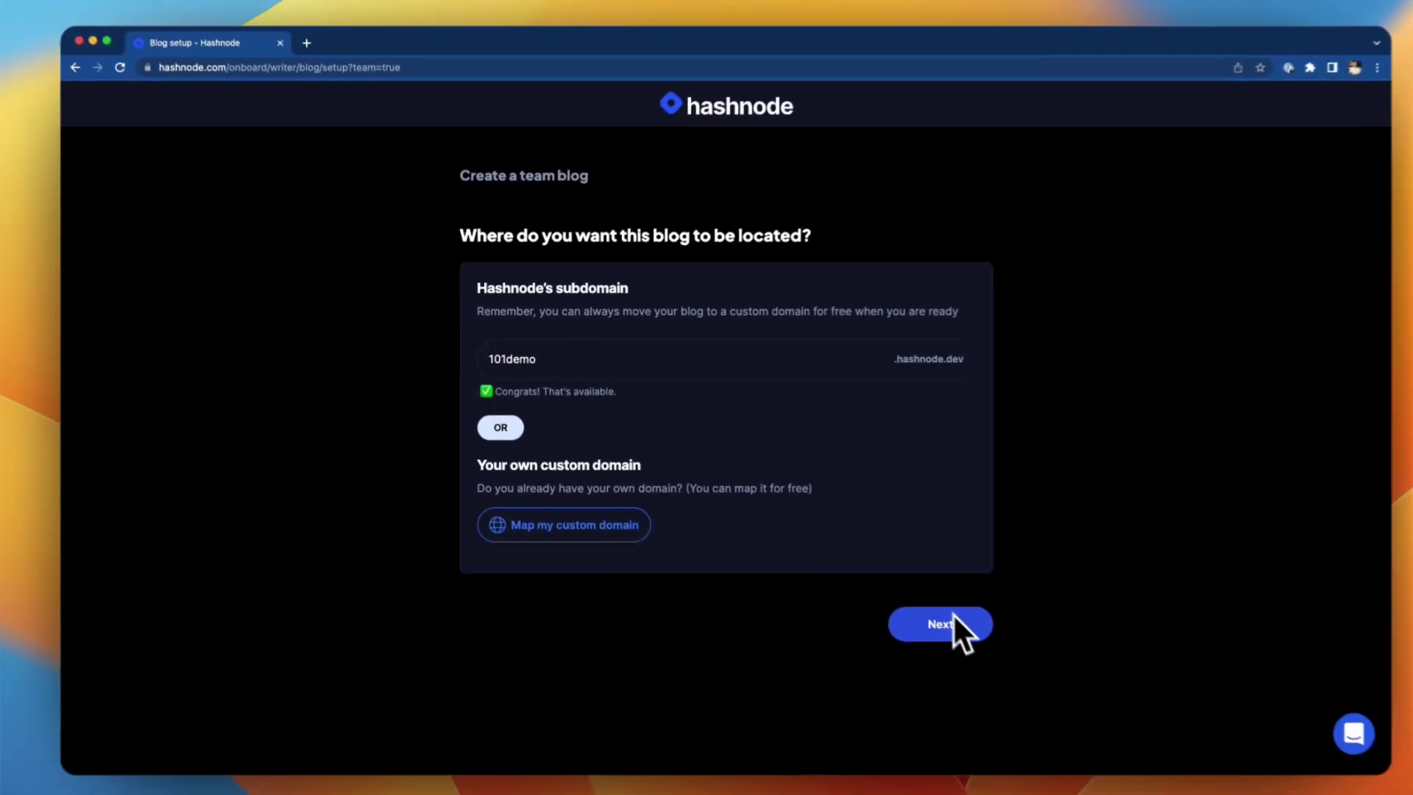
Confirm the 101demo subdomain and keep the suggested team blog name.
click(1251, 788)
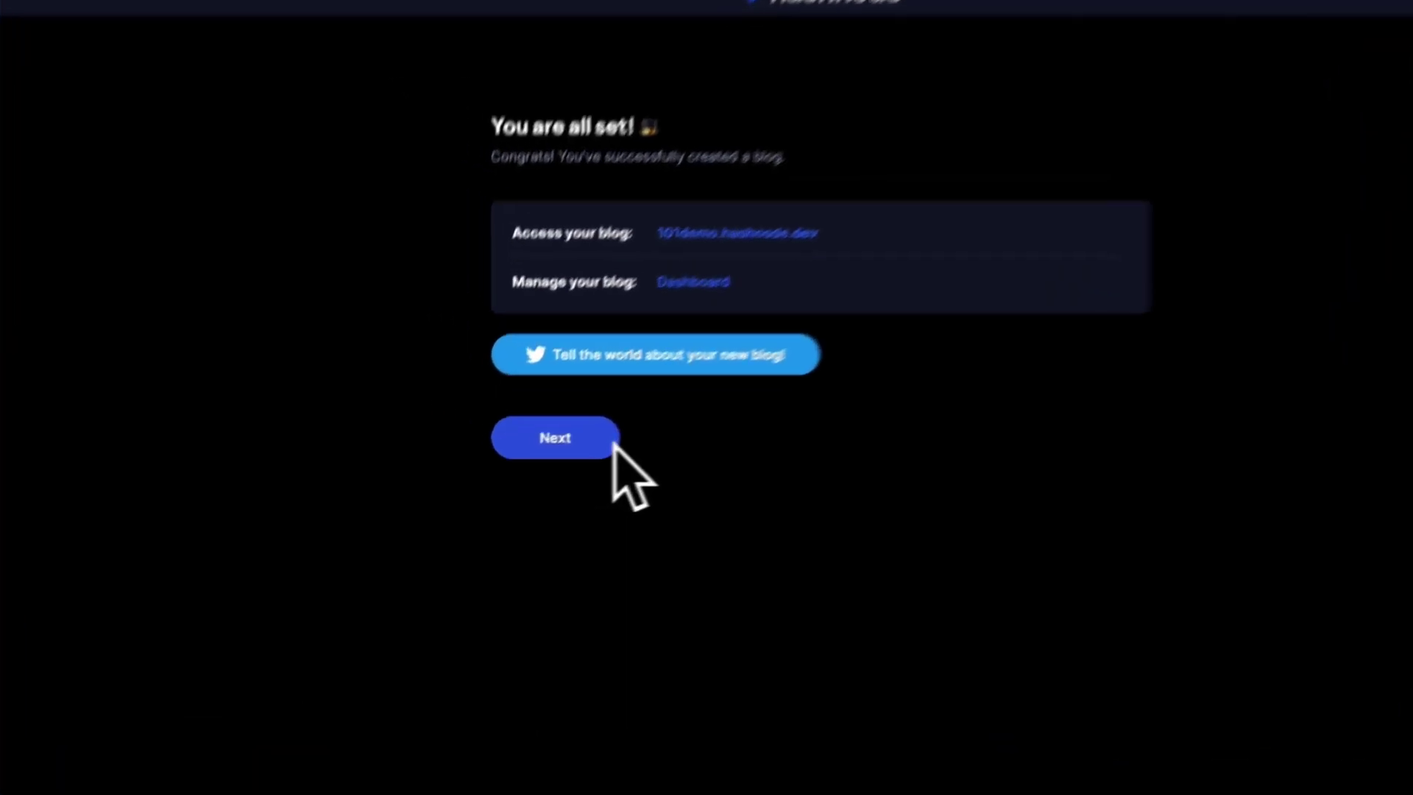
click(542, 461)
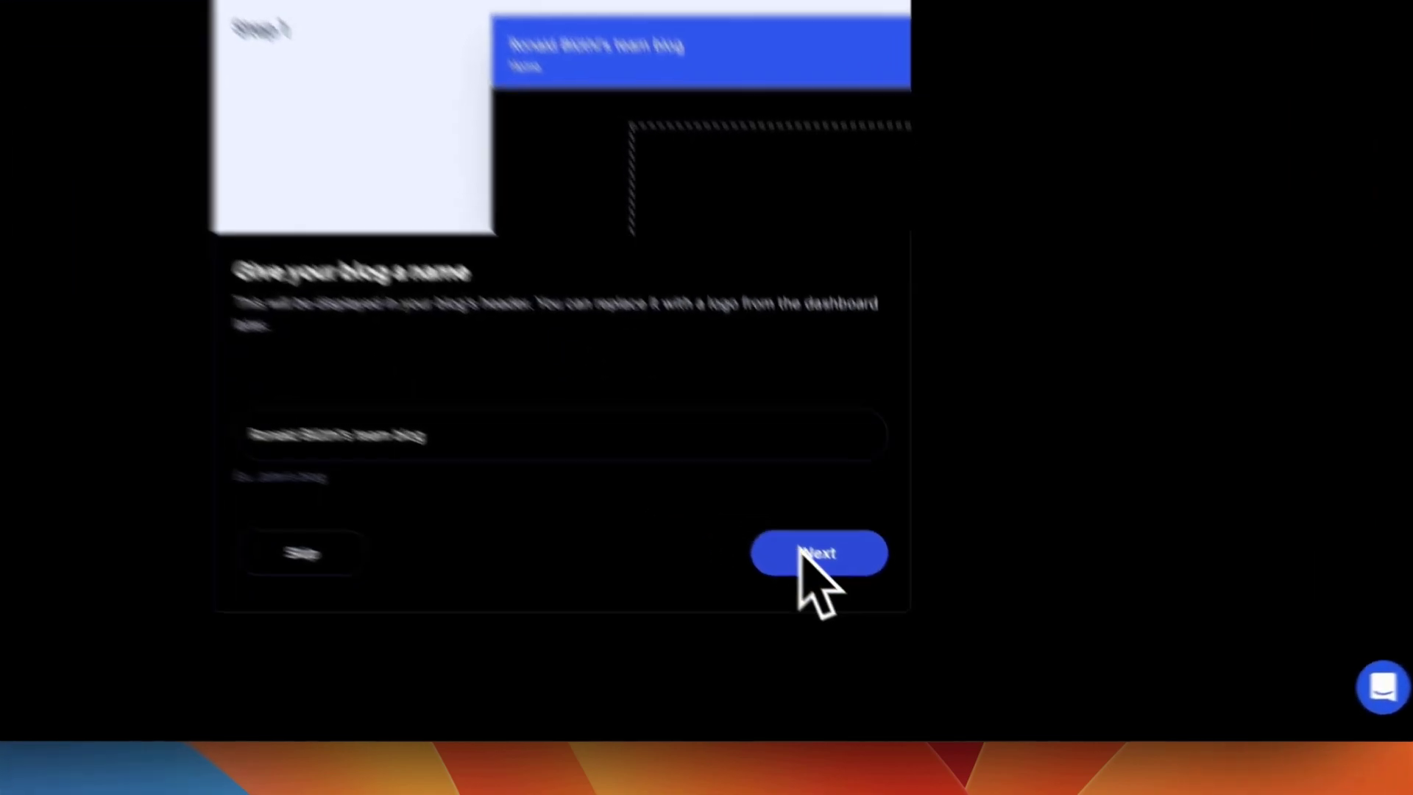
click(887, 608)
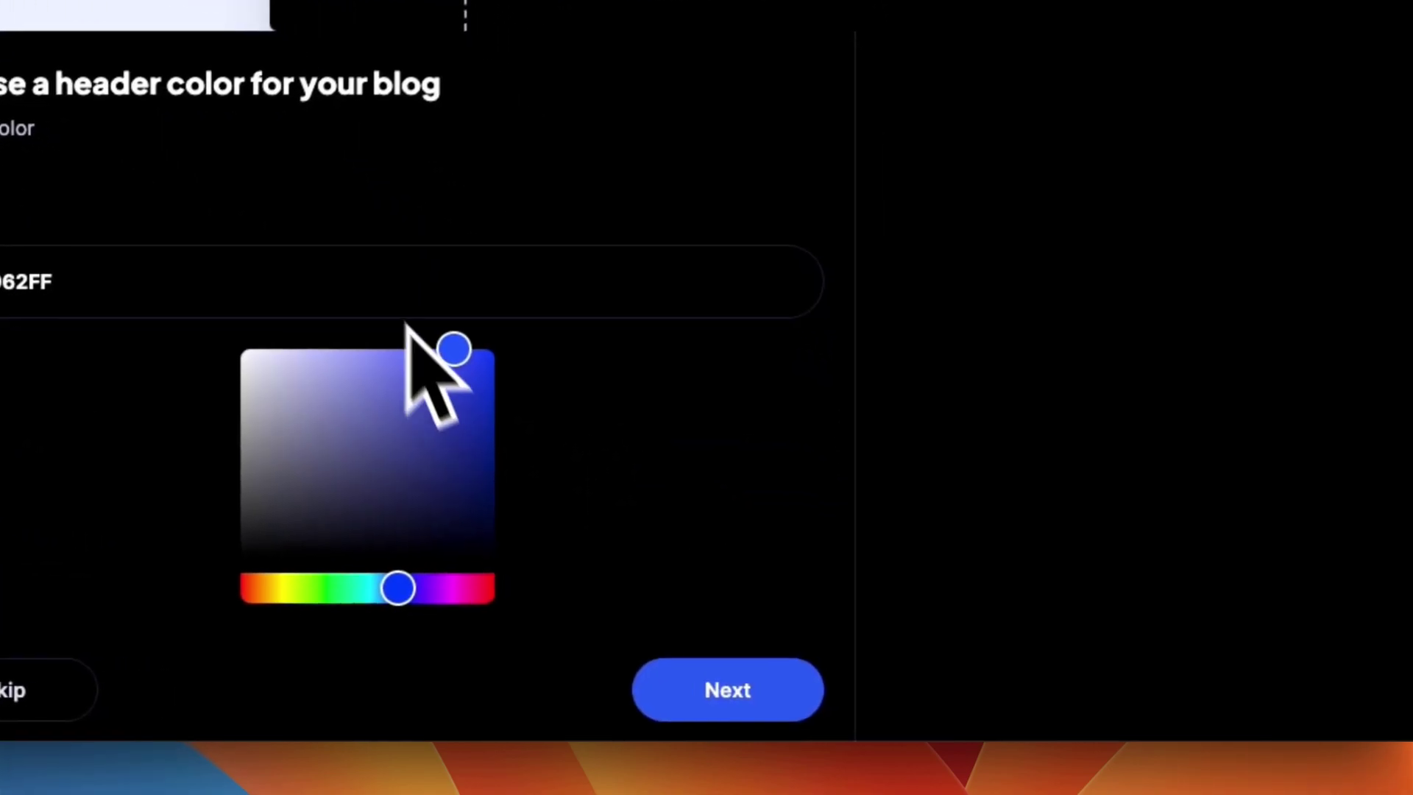
Set the header colour to red #ff2929 and finish with the Magazine layout.
drag(398, 502, 329, 507)
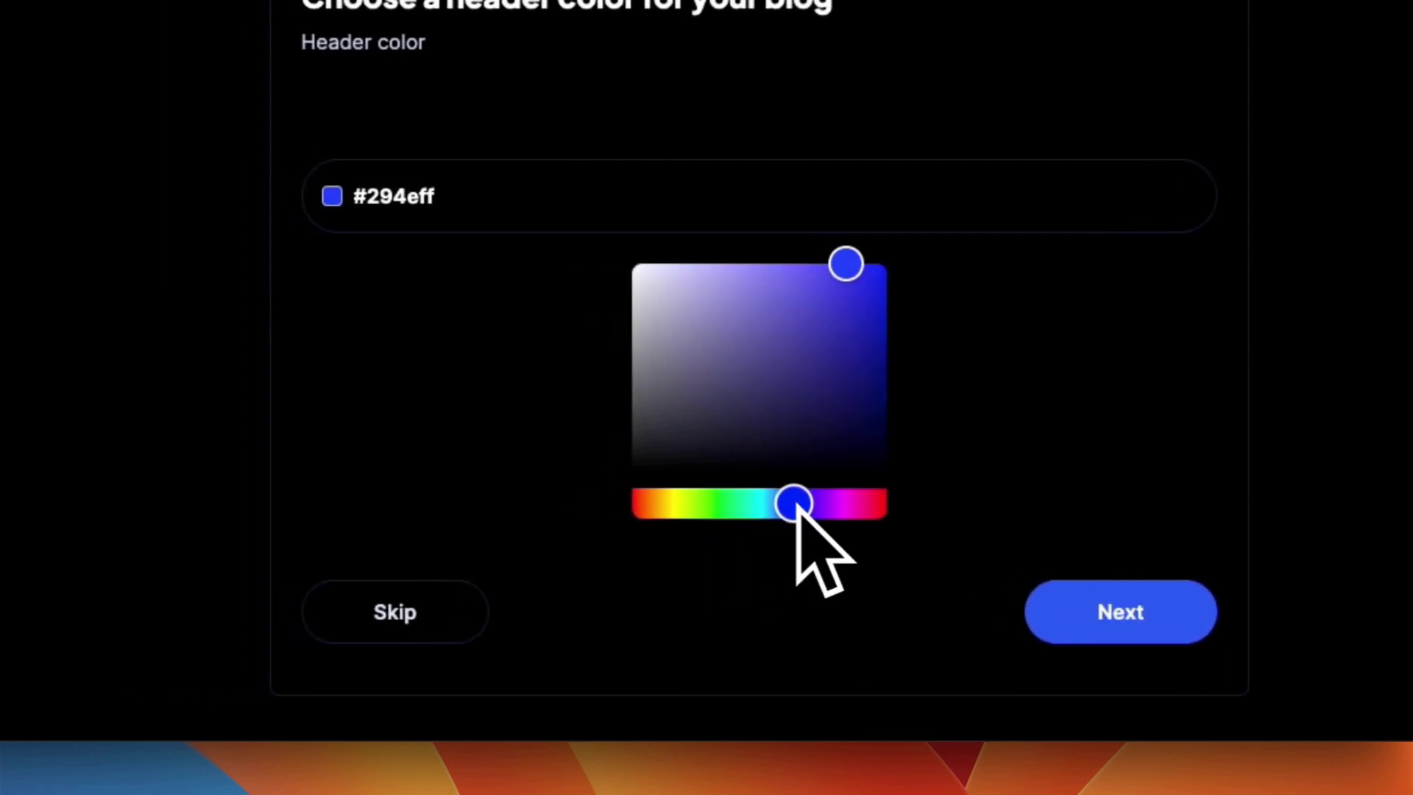
drag(729, 508, 644, 498)
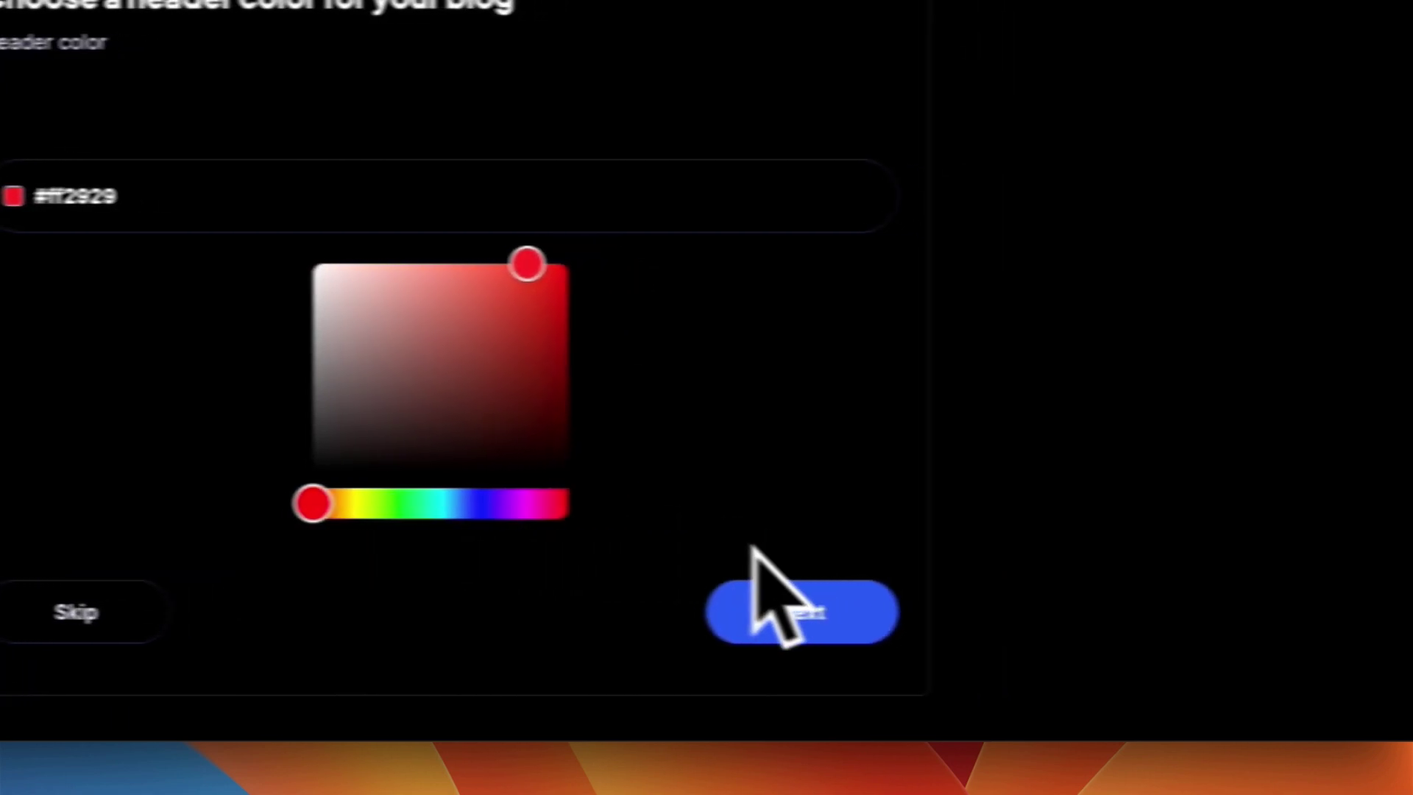
click(791, 614)
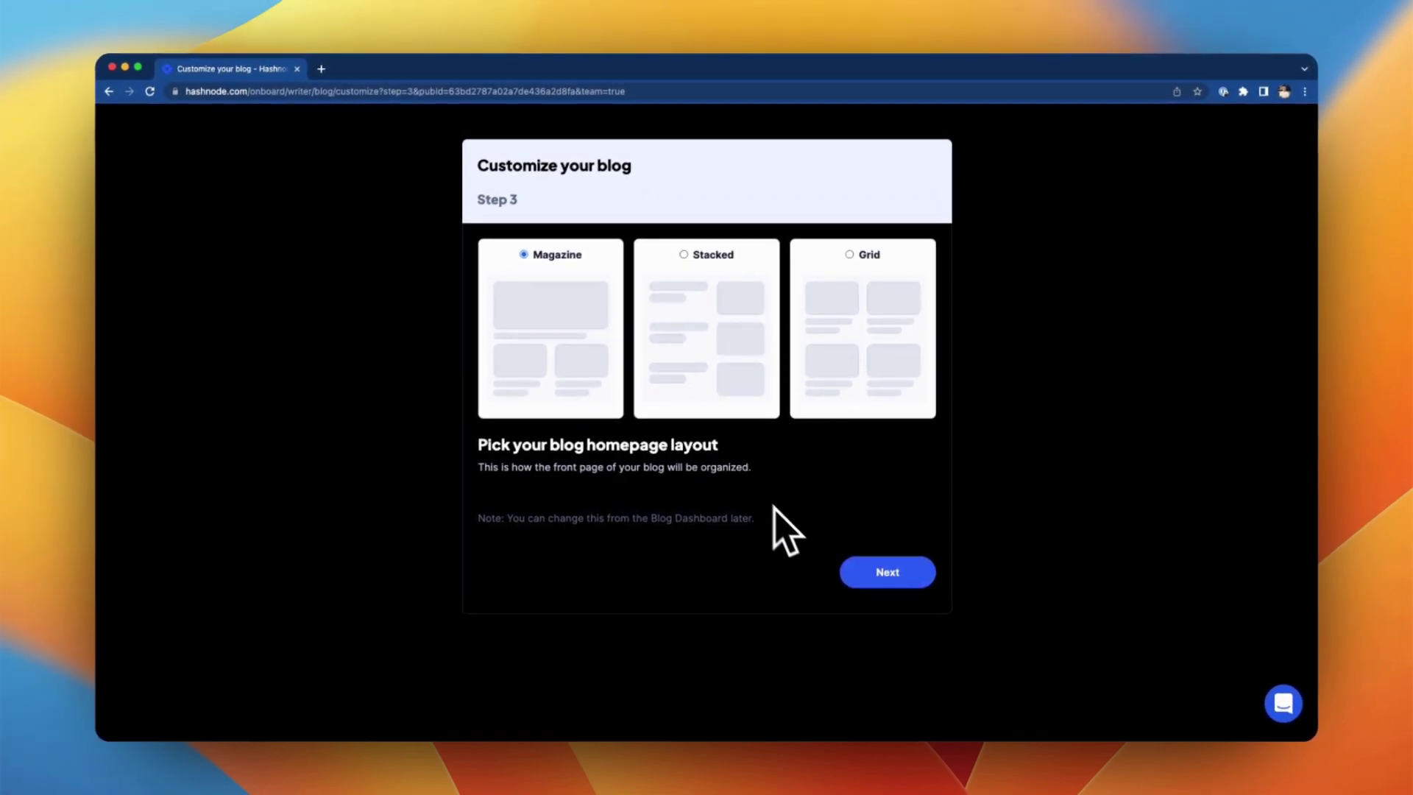
click(913, 581)
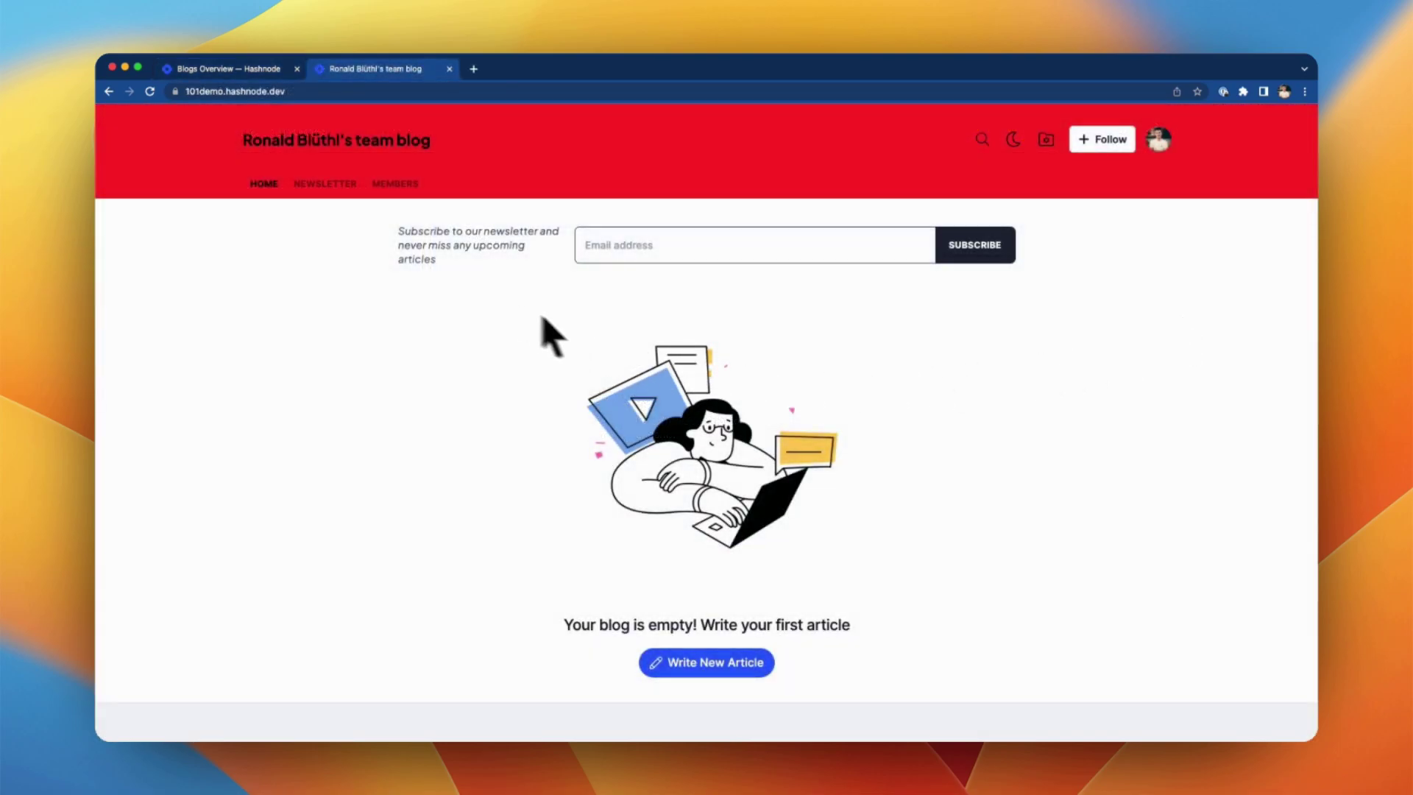
View the team blog's single-member list, glance at the account menu, then return home.
click(409, 189)
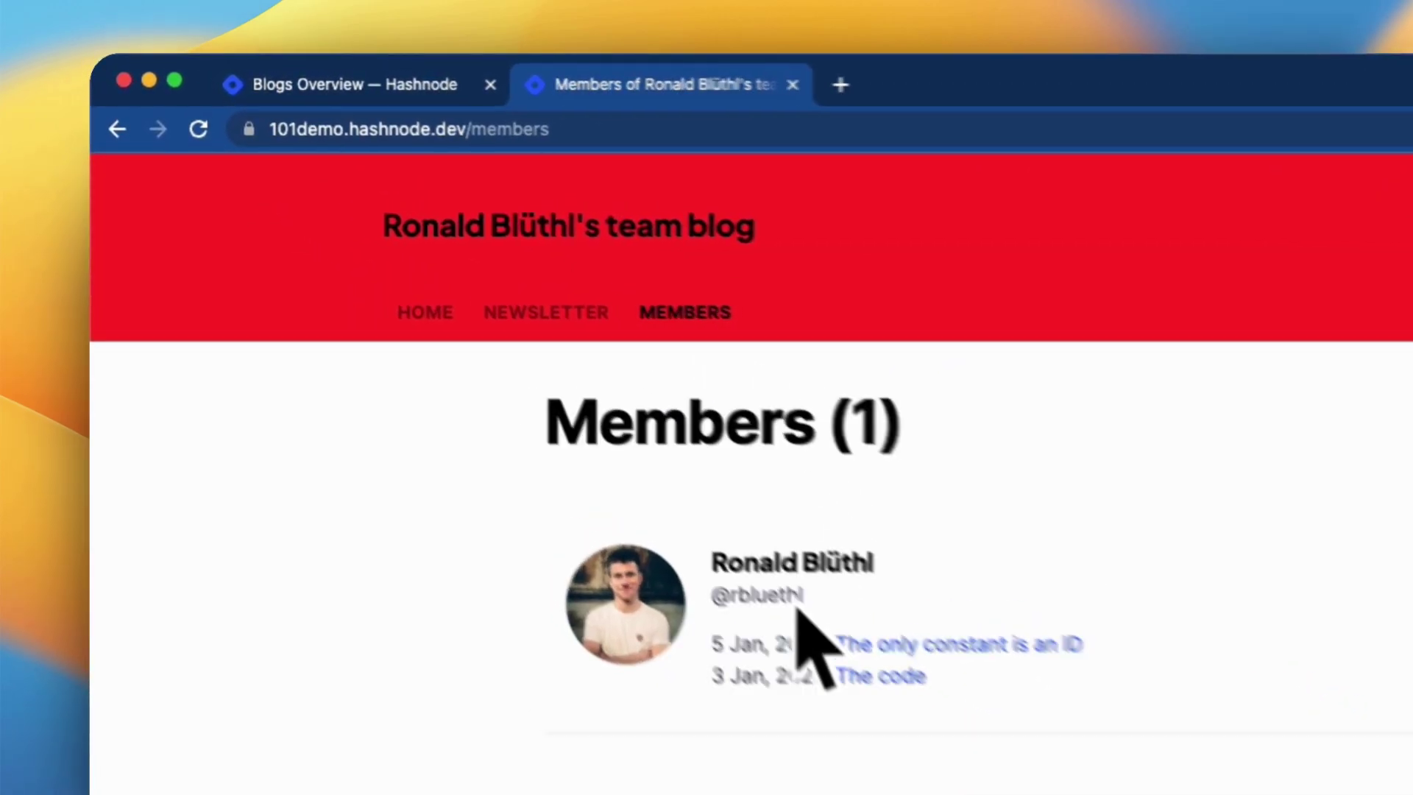
click(1158, 139)
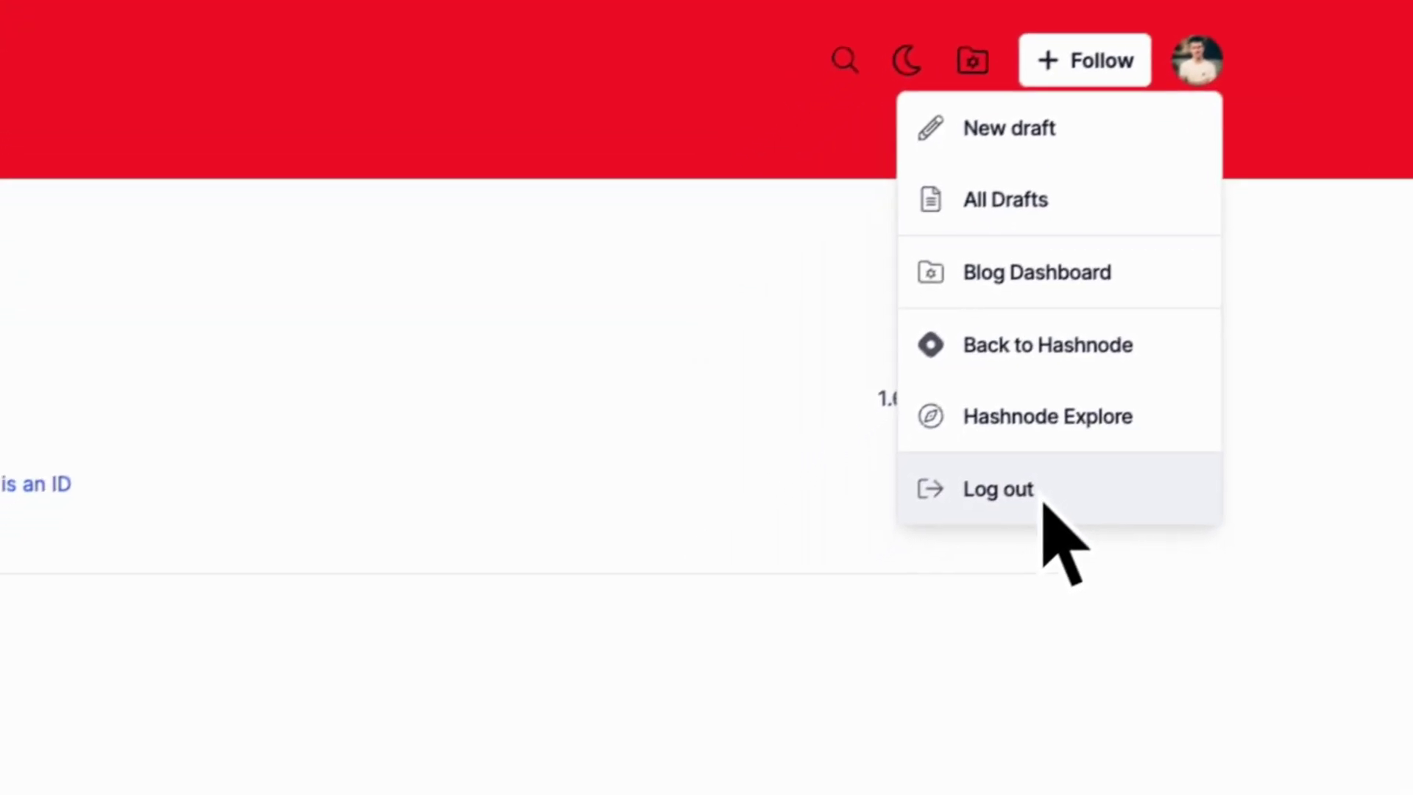
click(571, 577)
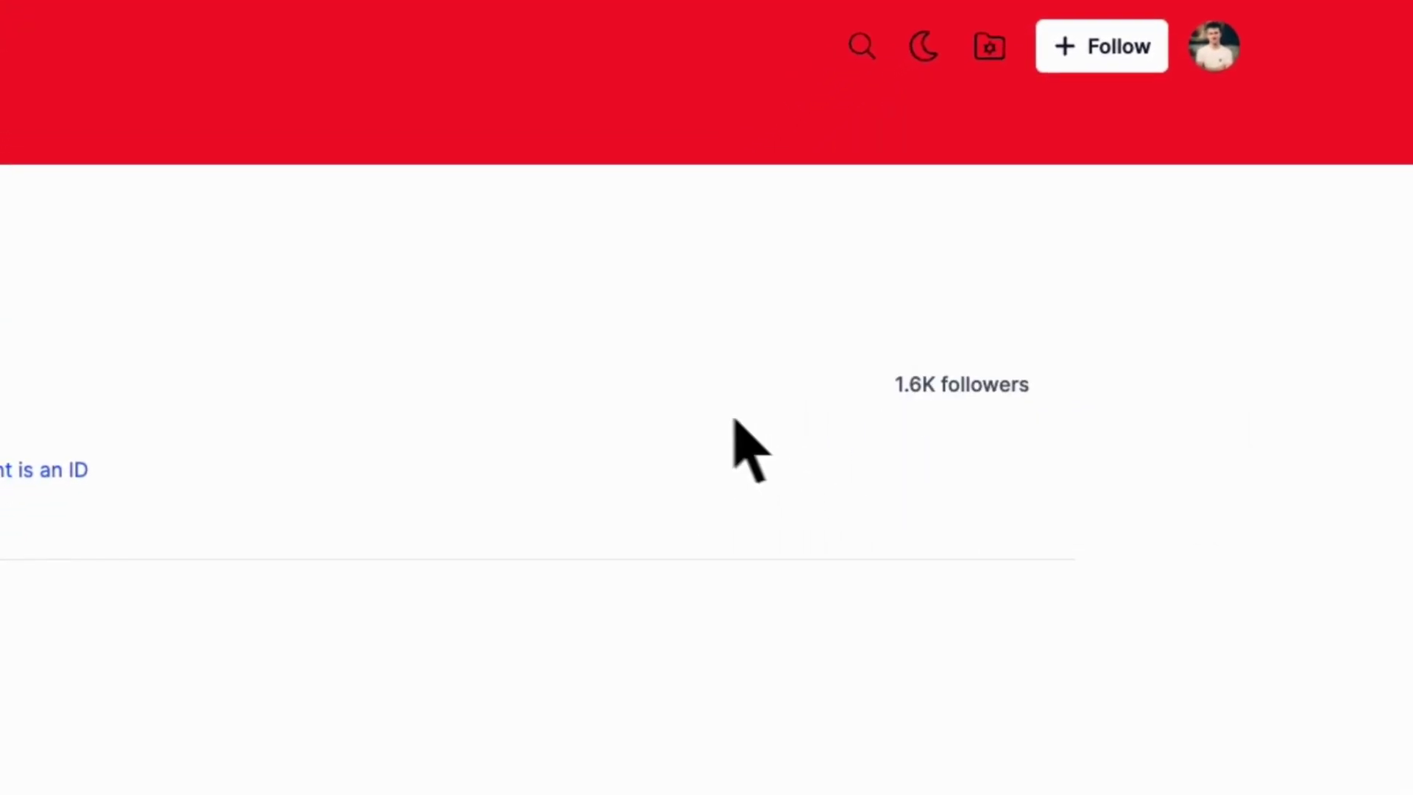
click(254, 185)
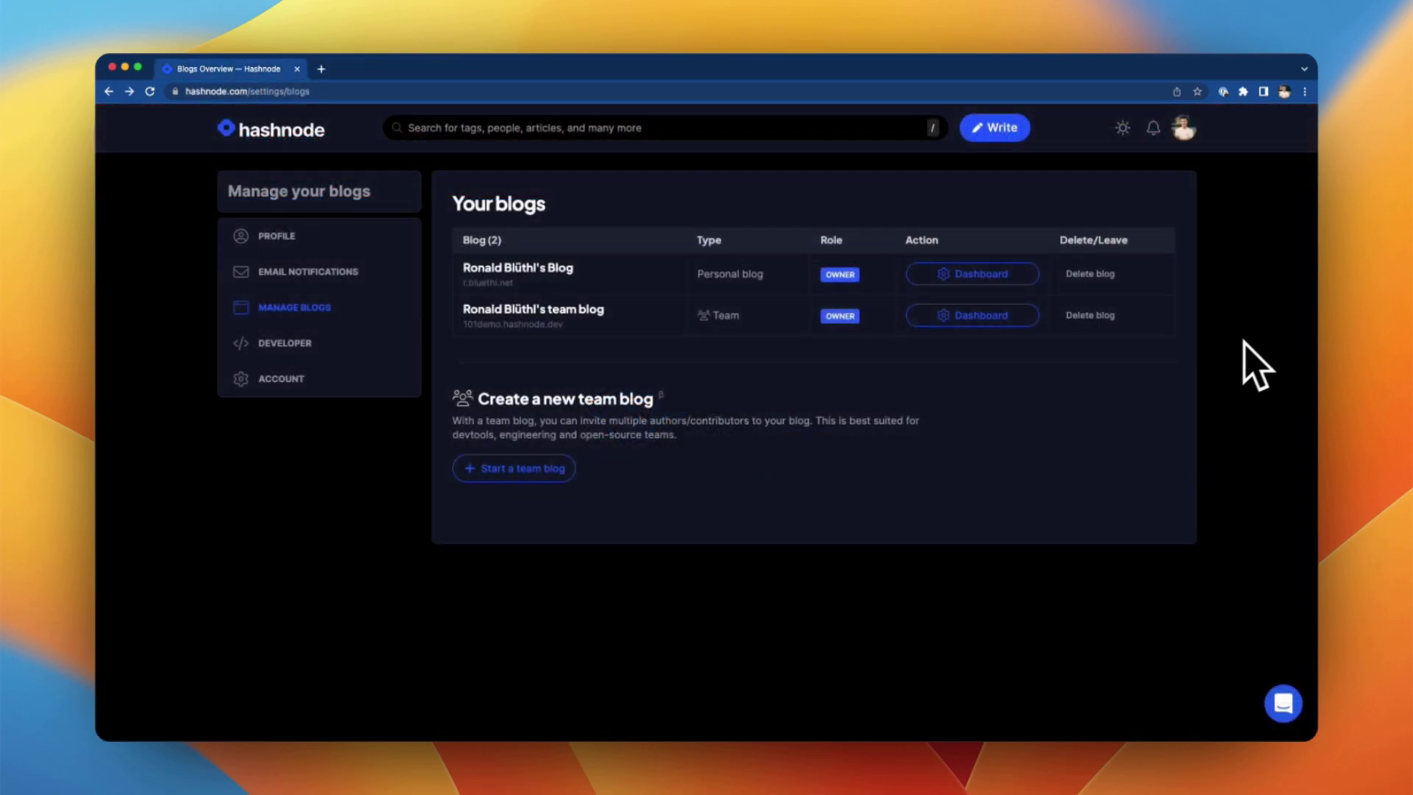
Go to the team blog dashboard's Team Members page and scroll down to the role descriptions.
click(983, 315)
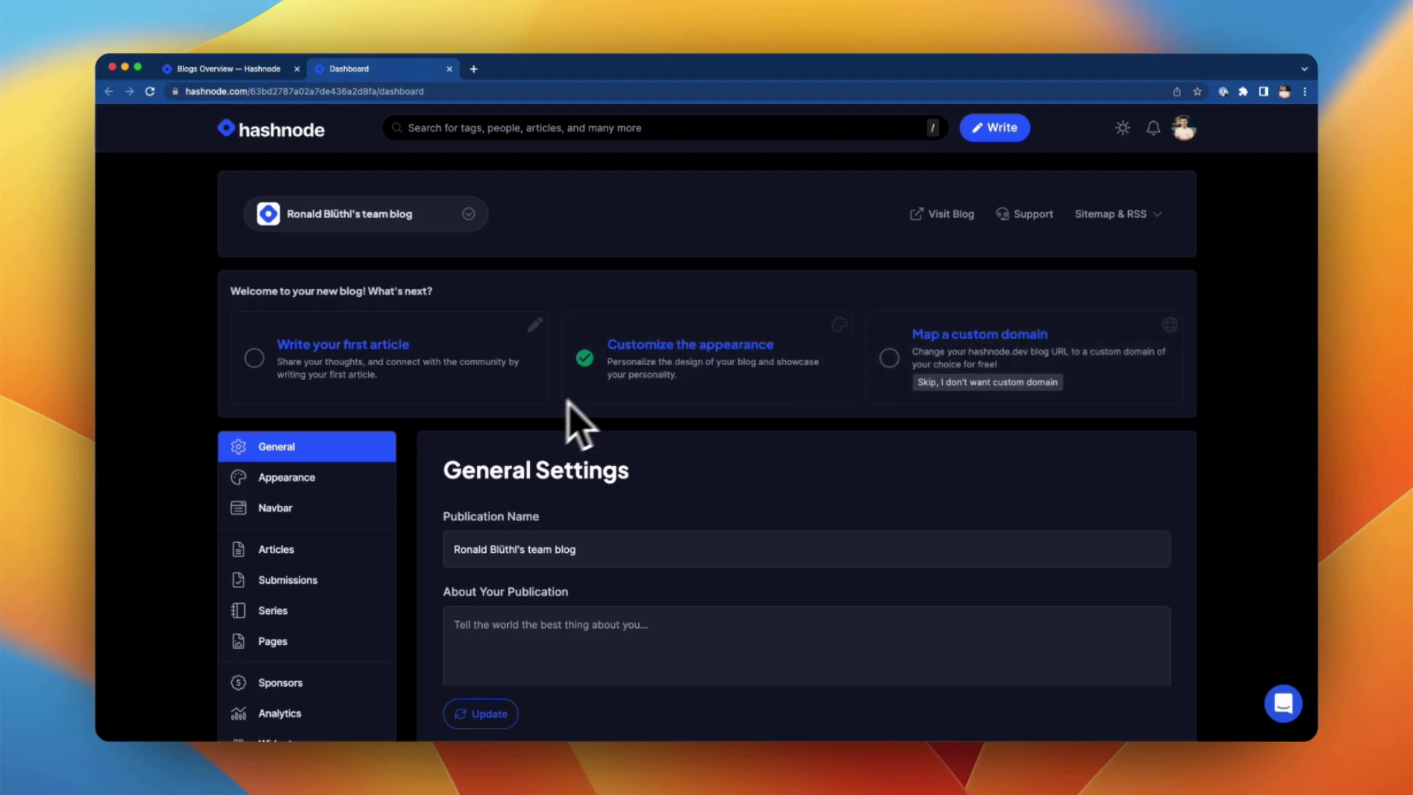
scroll(427, 463, down, 6)
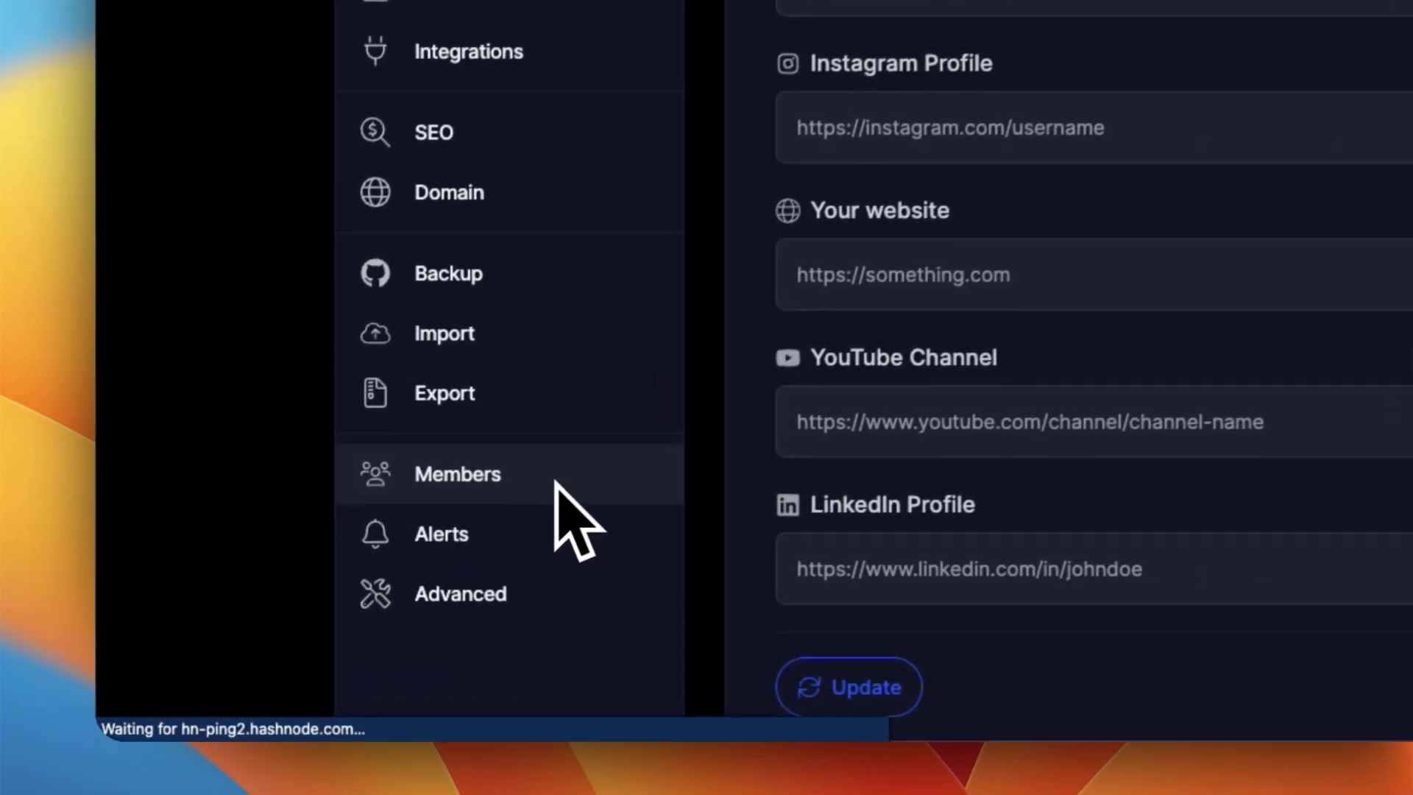
click(557, 484)
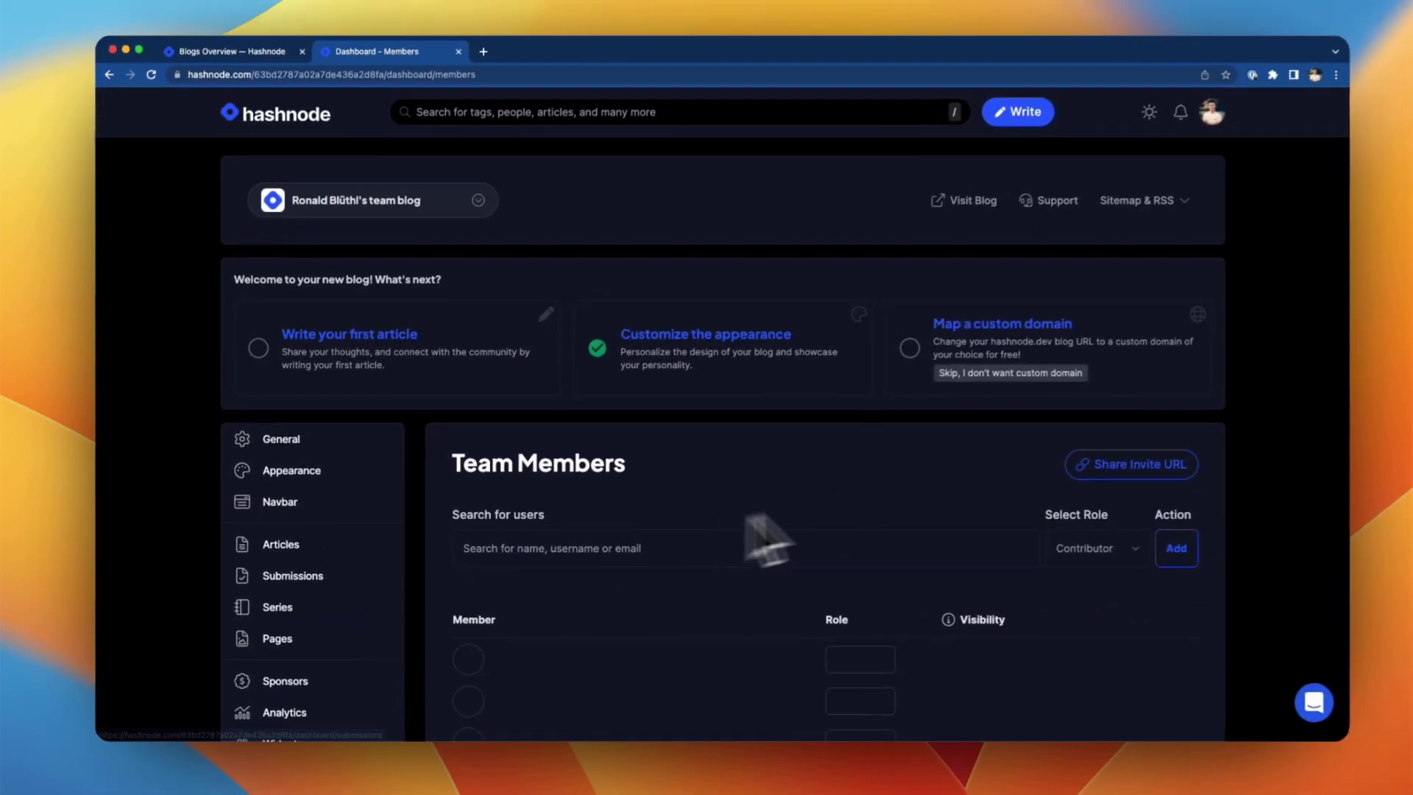
scroll(1249, 489, down, 3)
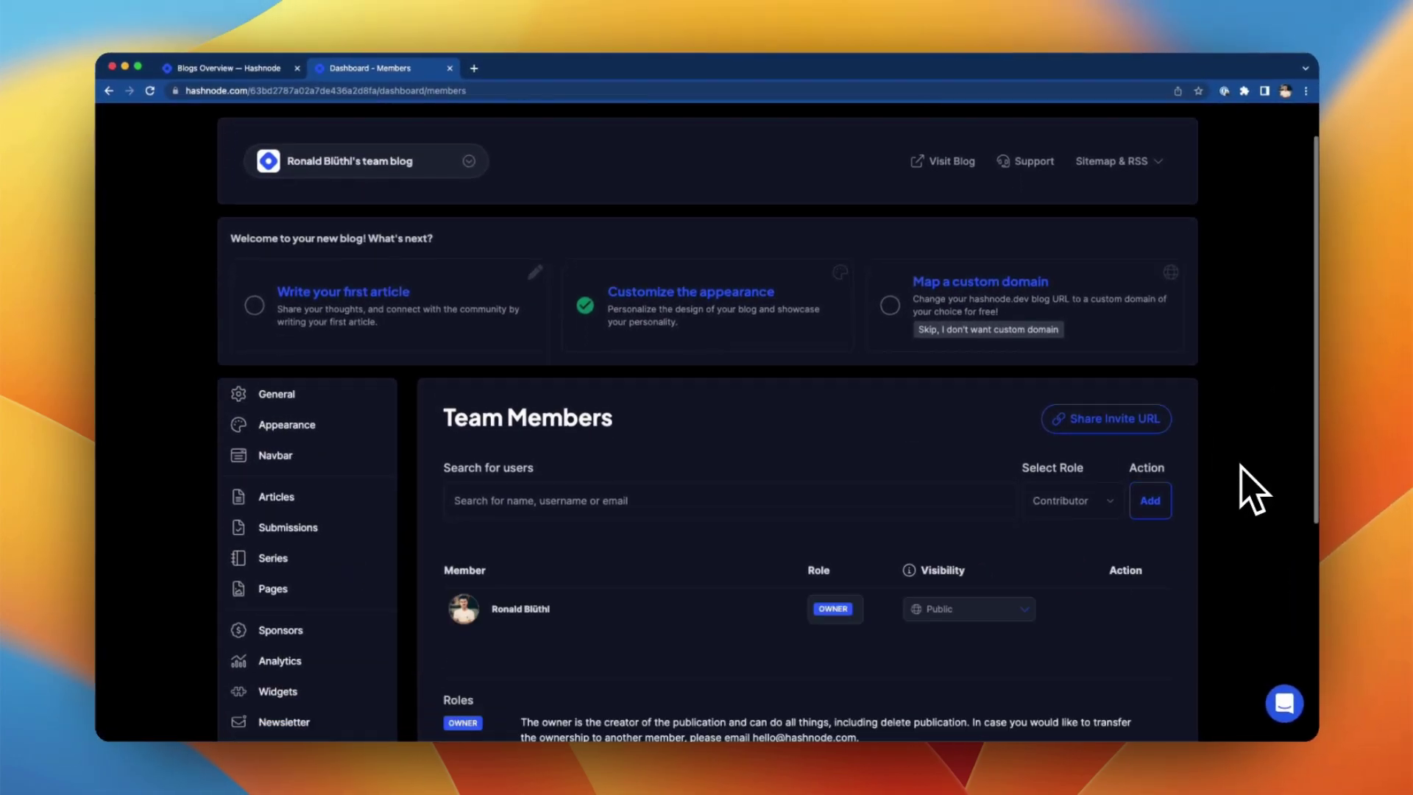
scroll(1251, 489, down, 3)
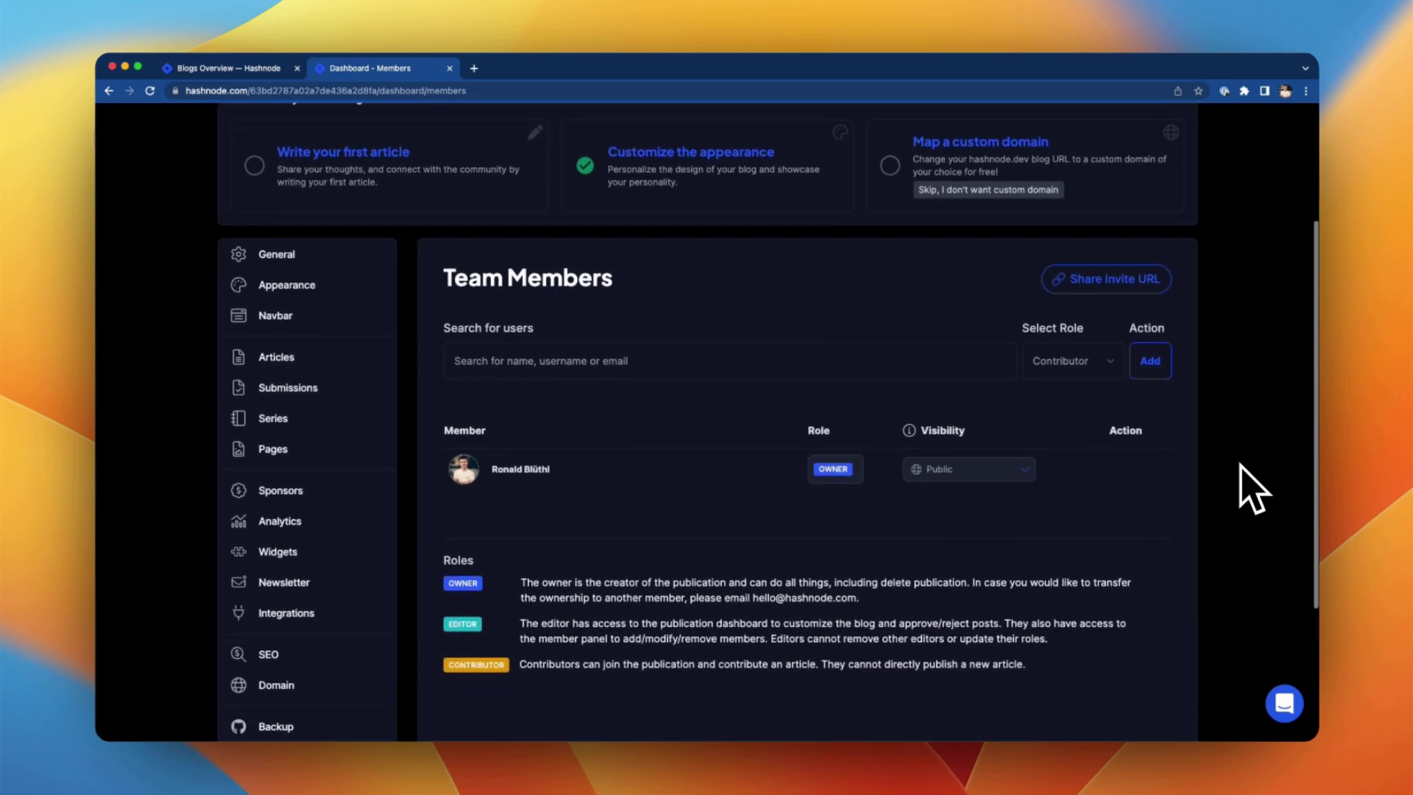
Try the Editor role for new members, then set it back to Contributor.
click(738, 364)
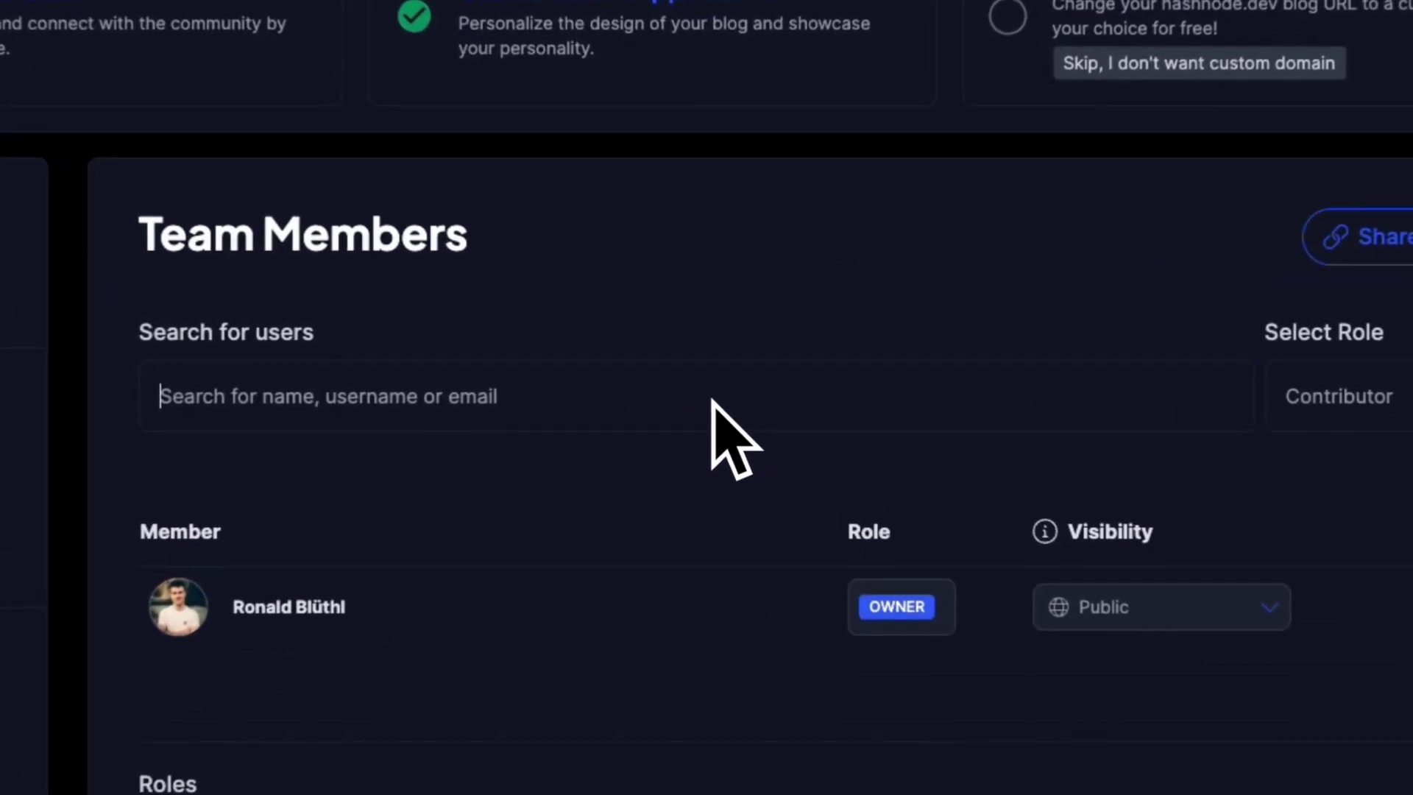
click(1401, 394)
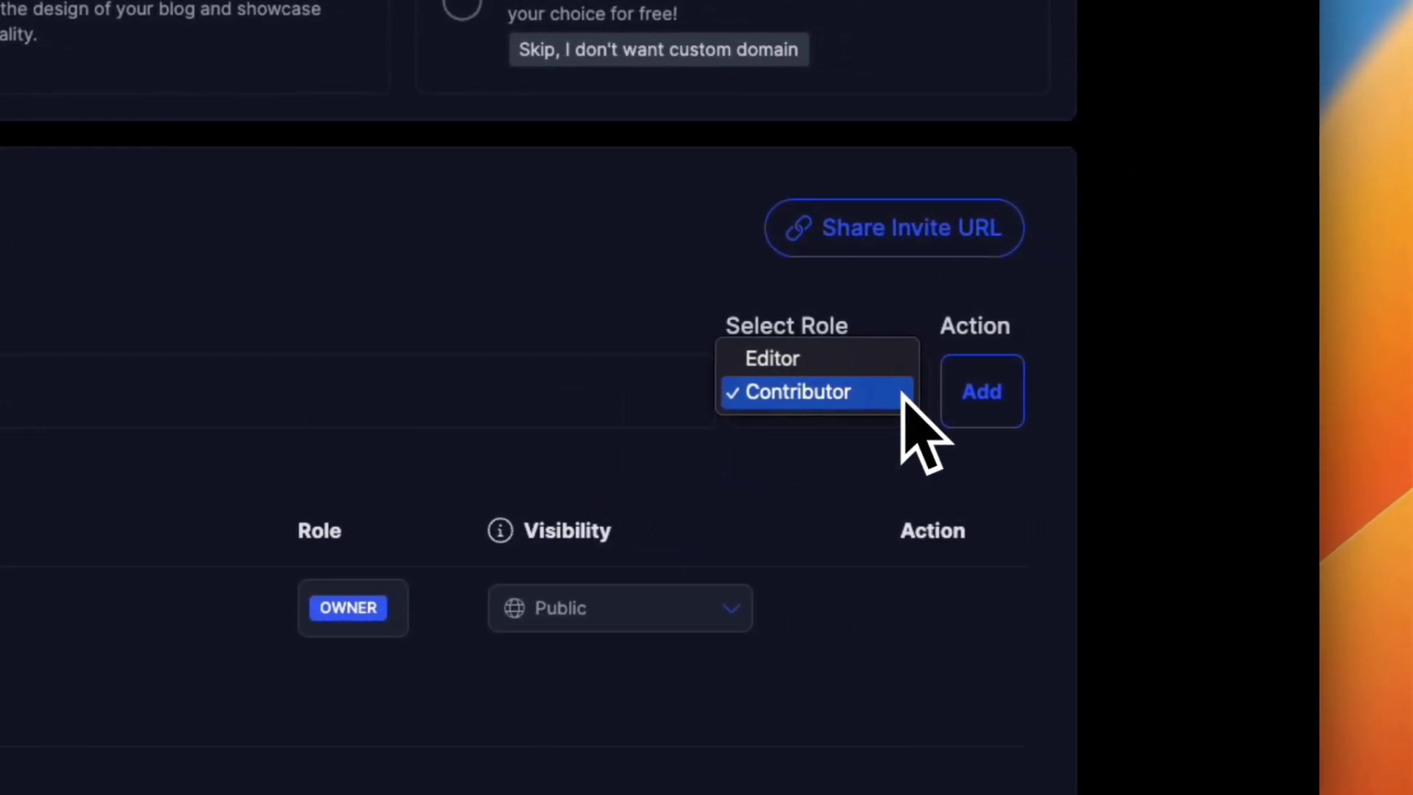
click(855, 375)
click(864, 401)
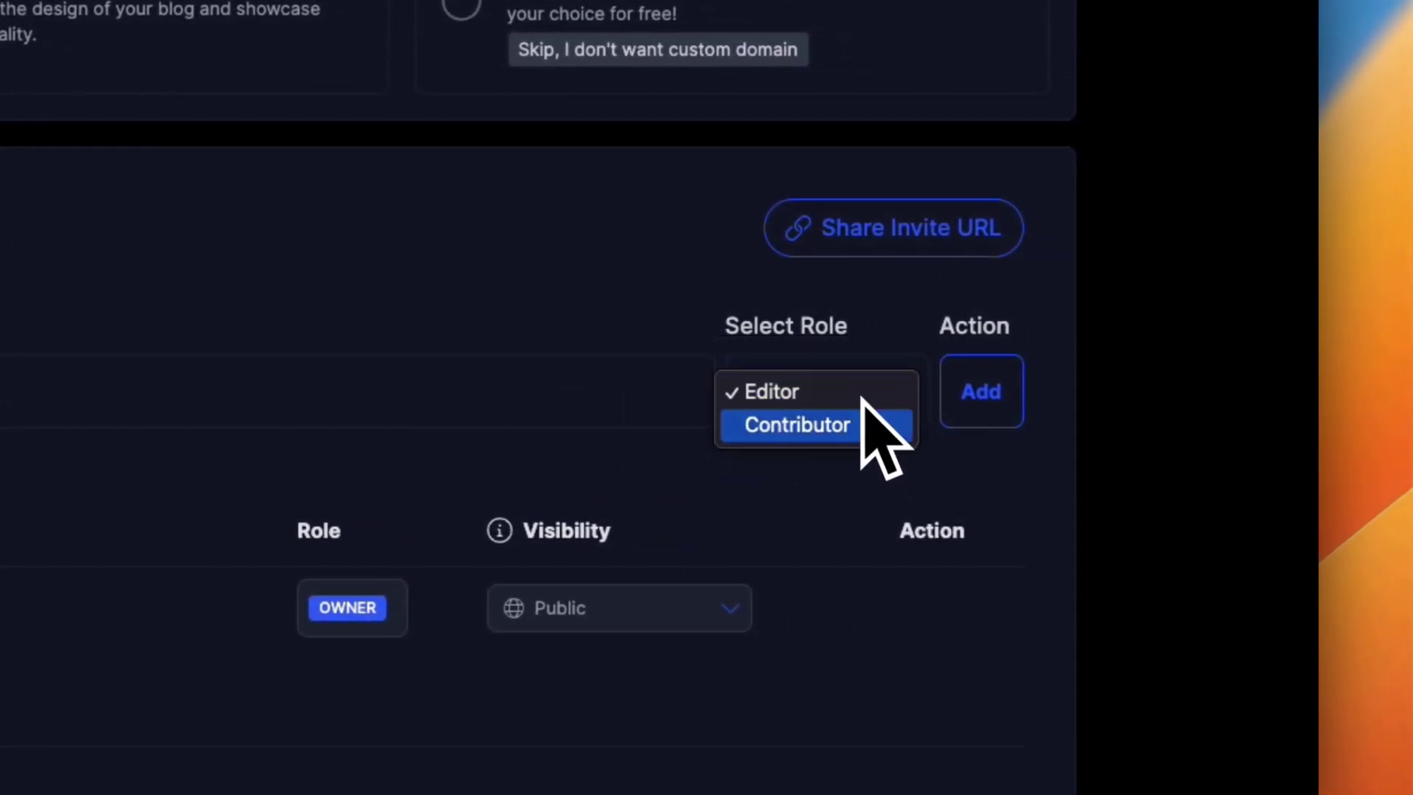
click(860, 435)
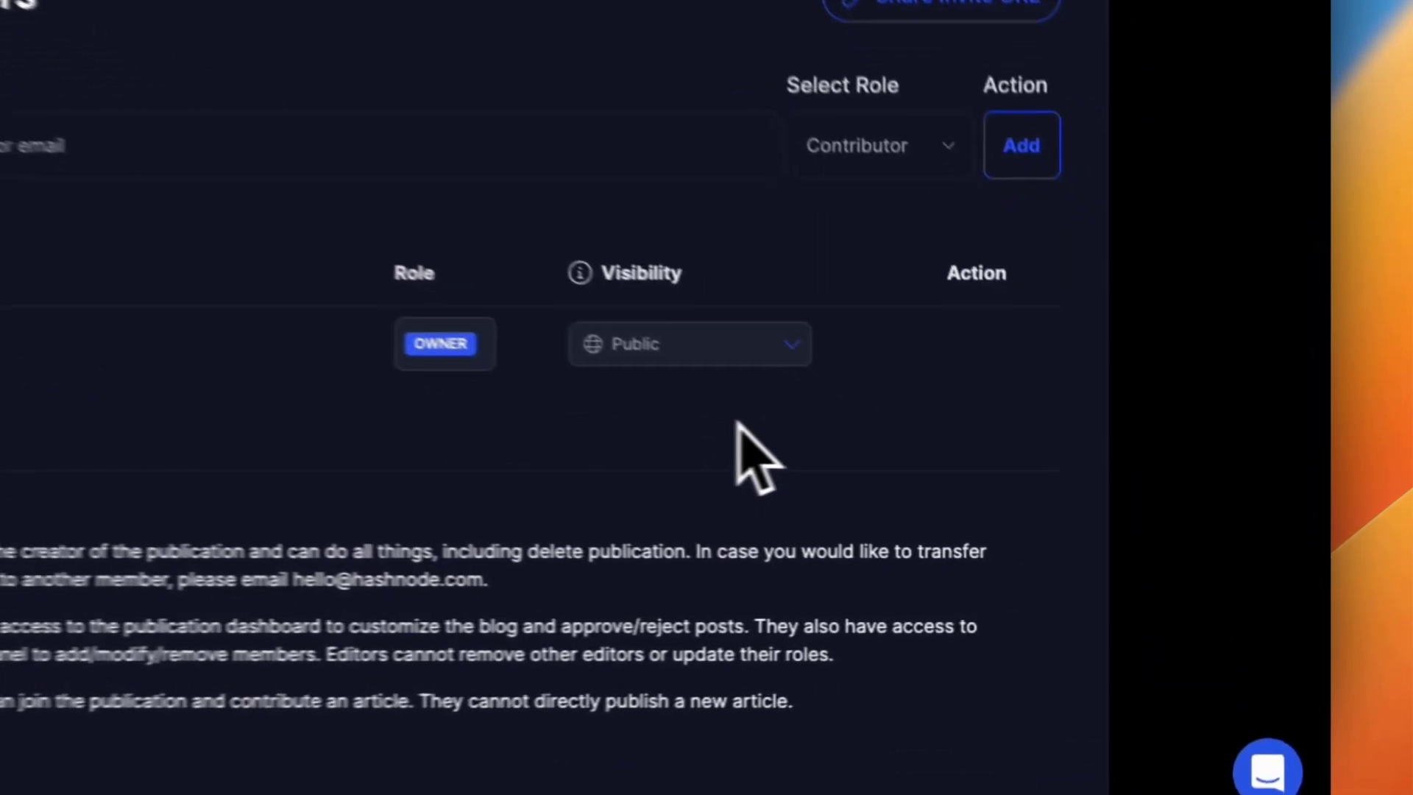
Copy the team blog's invite URL and close the invite link box.
click(1123, 283)
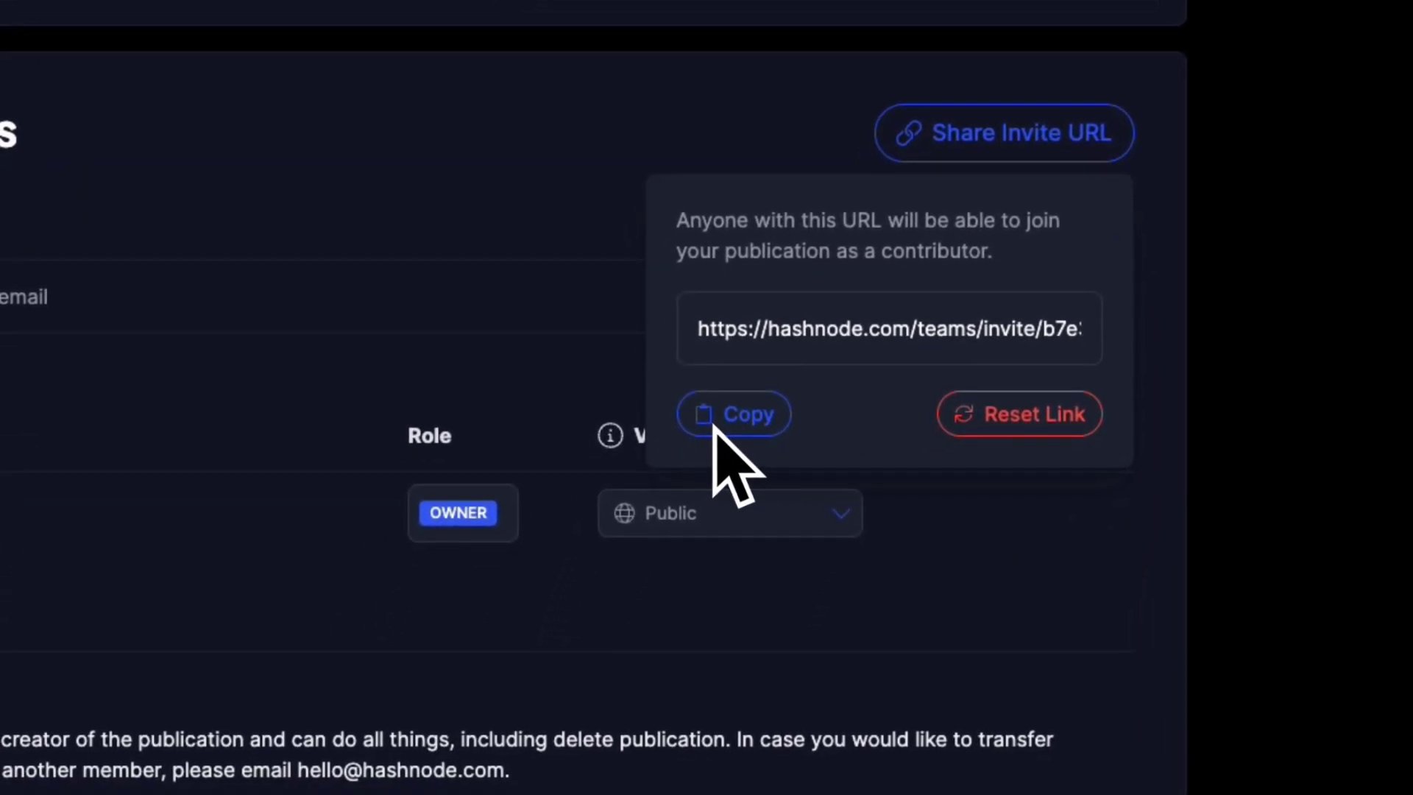
click(716, 421)
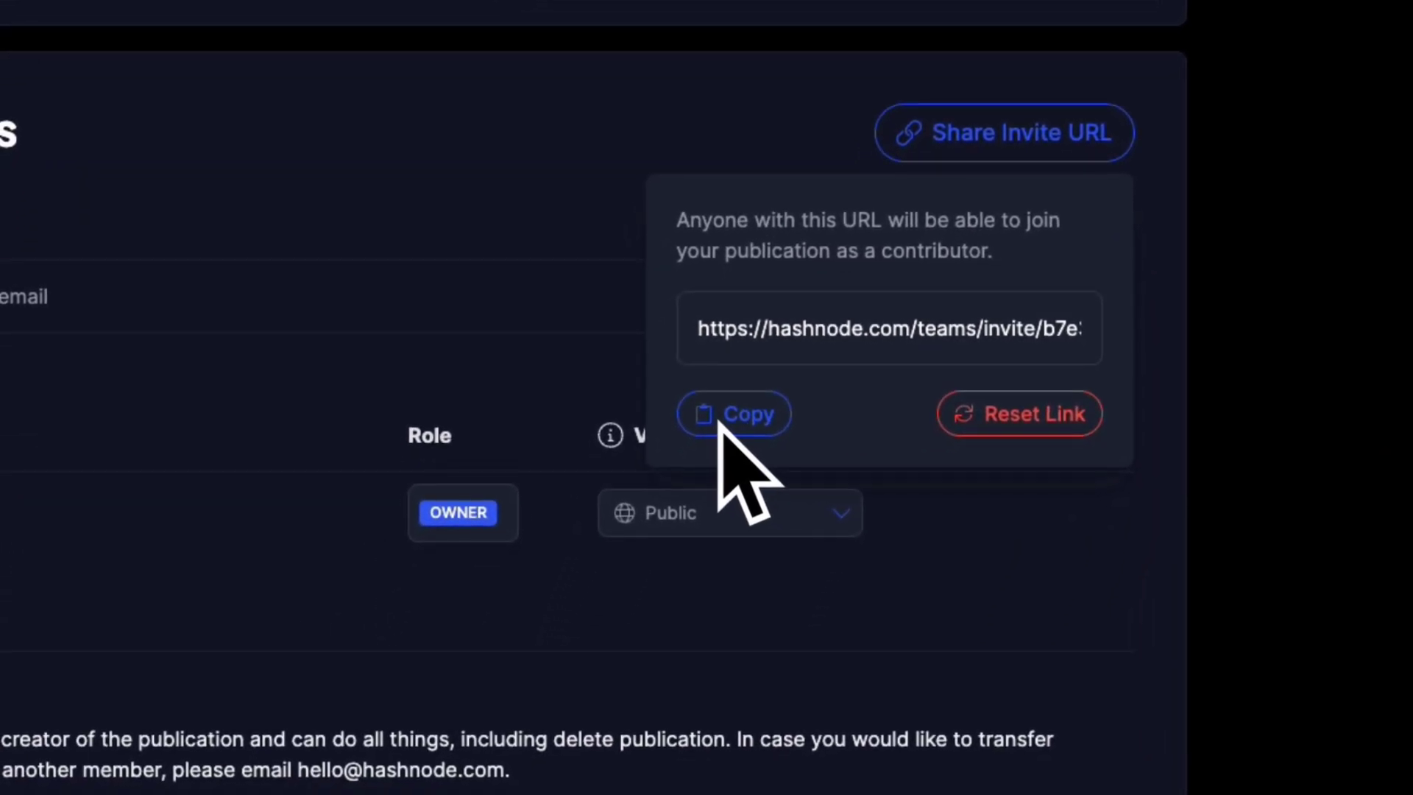
drag(703, 333, 1030, 401)
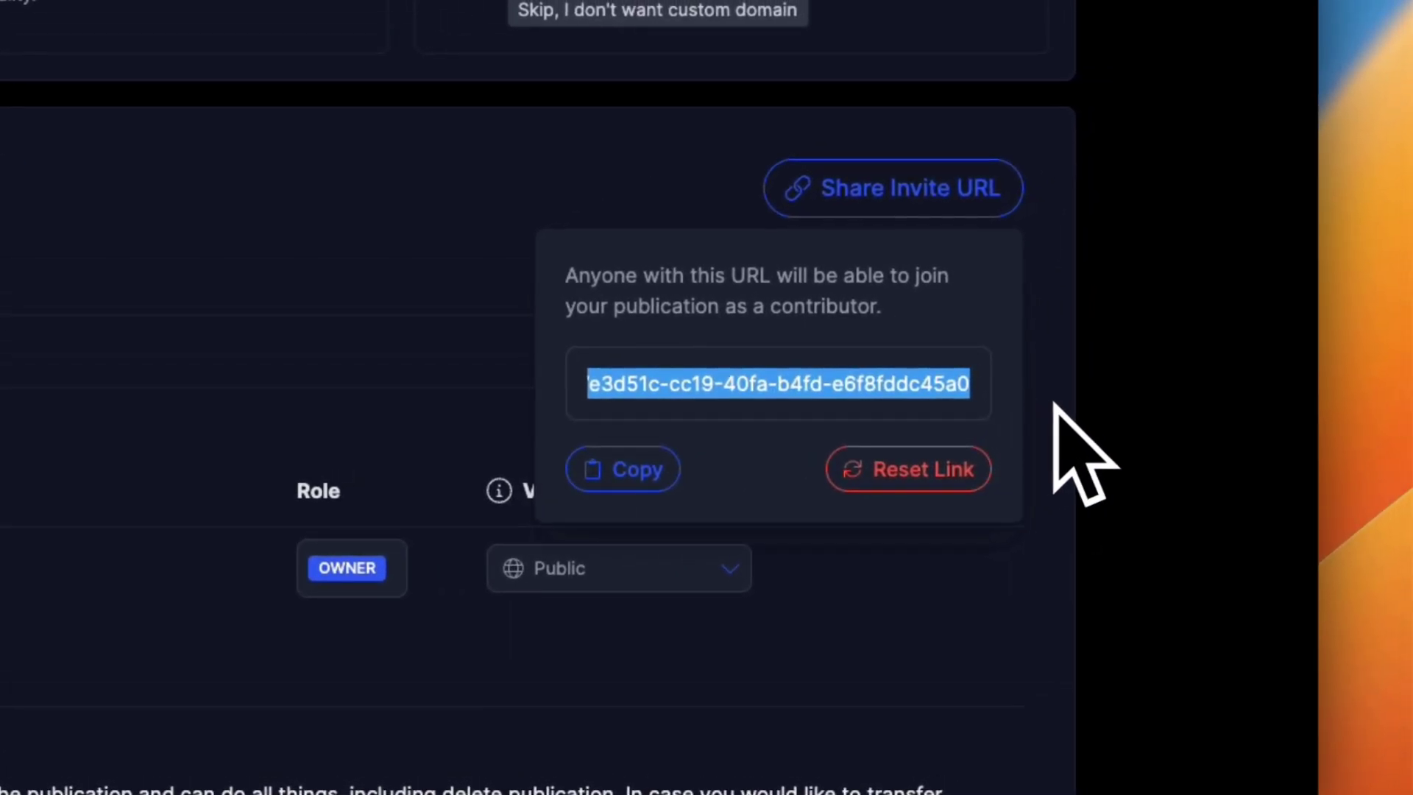
click(1055, 407)
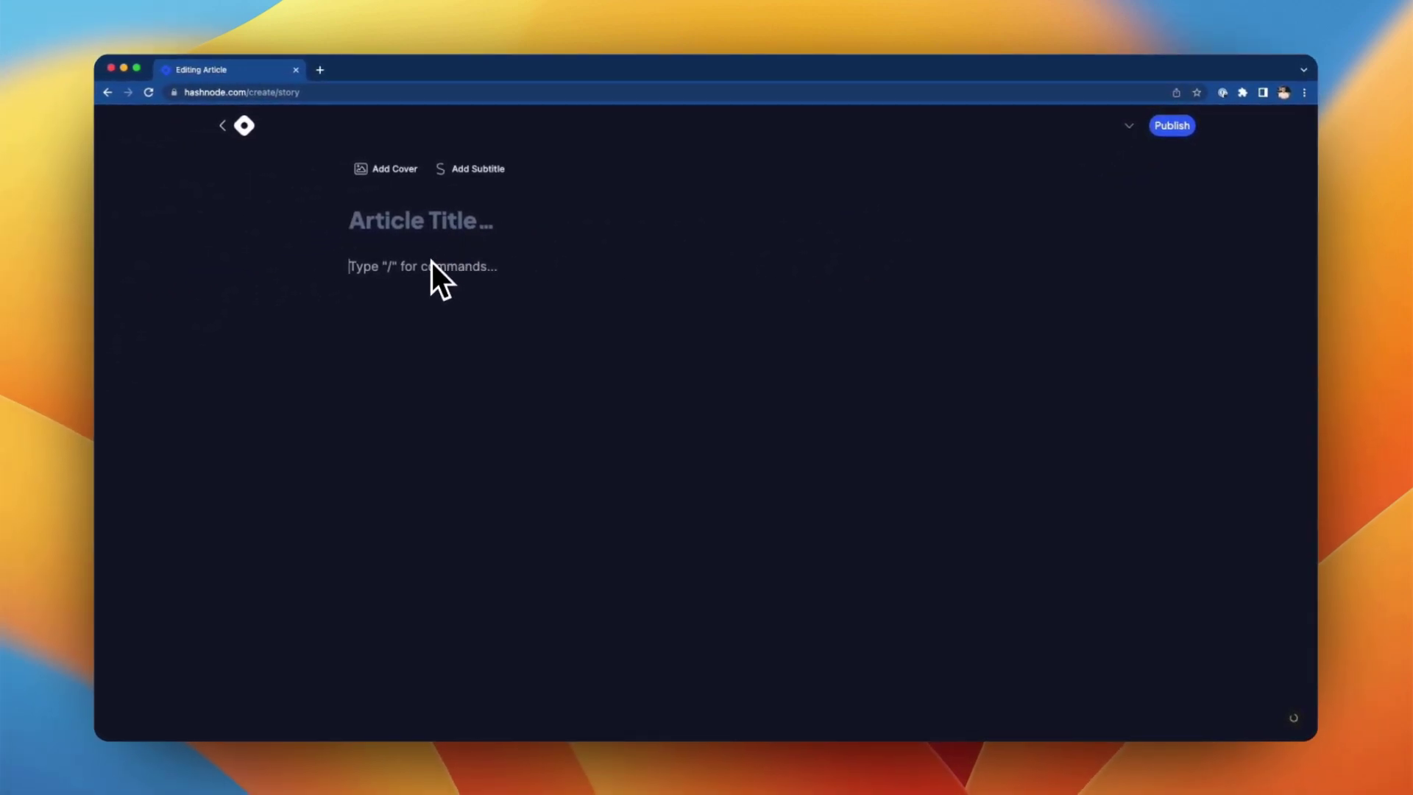
Open the draft's publishing settings and pick 101demo.hashnode.dev as the target blog.
click(1132, 128)
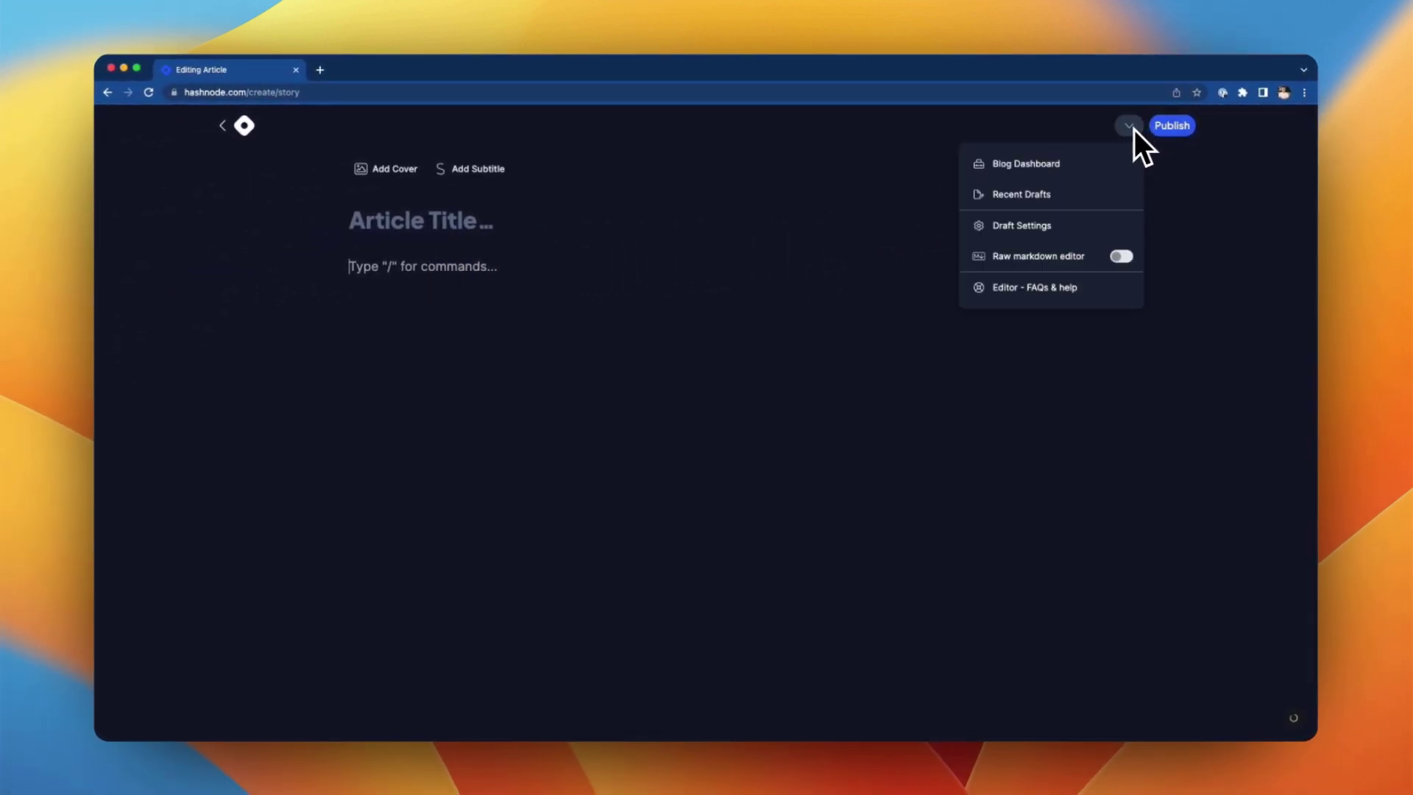
click(1082, 225)
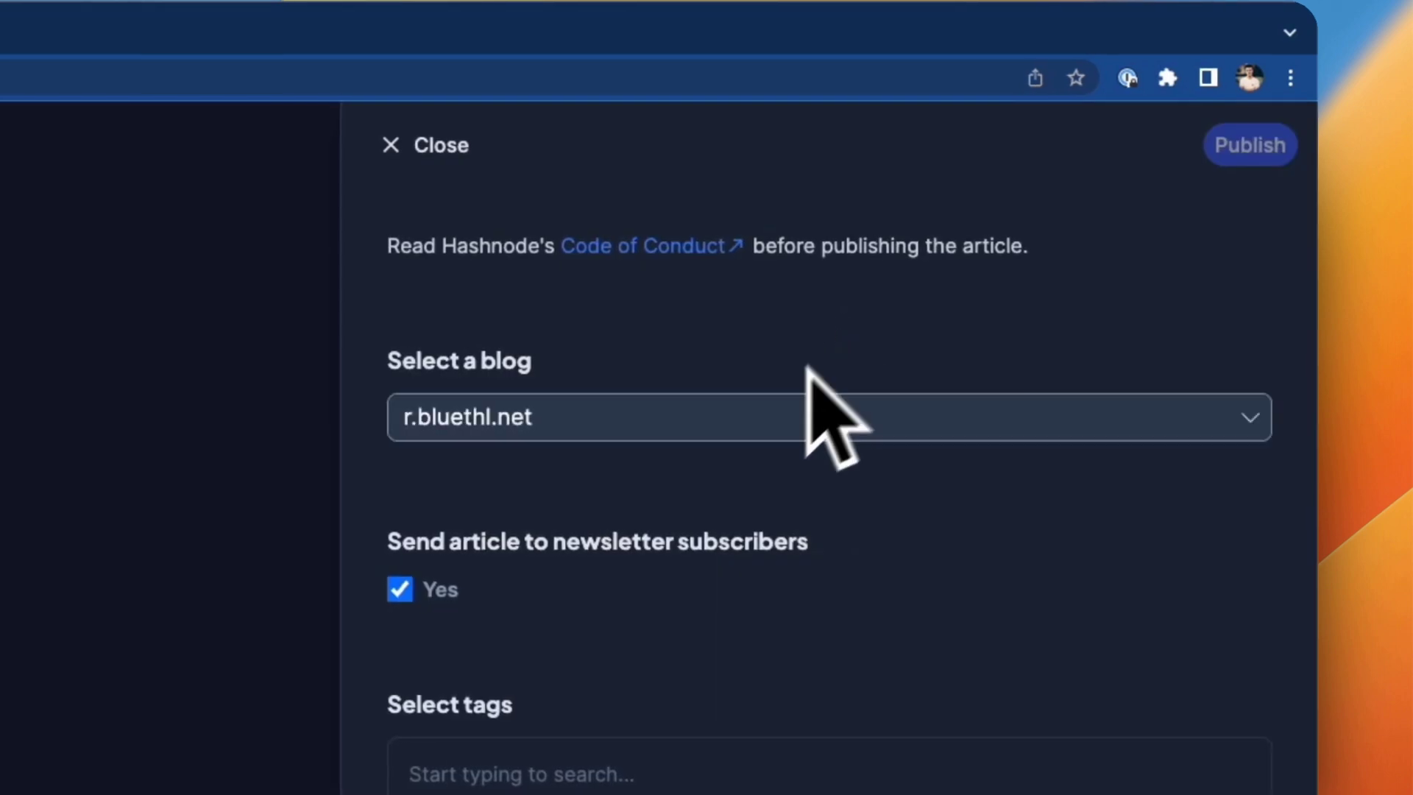
click(773, 416)
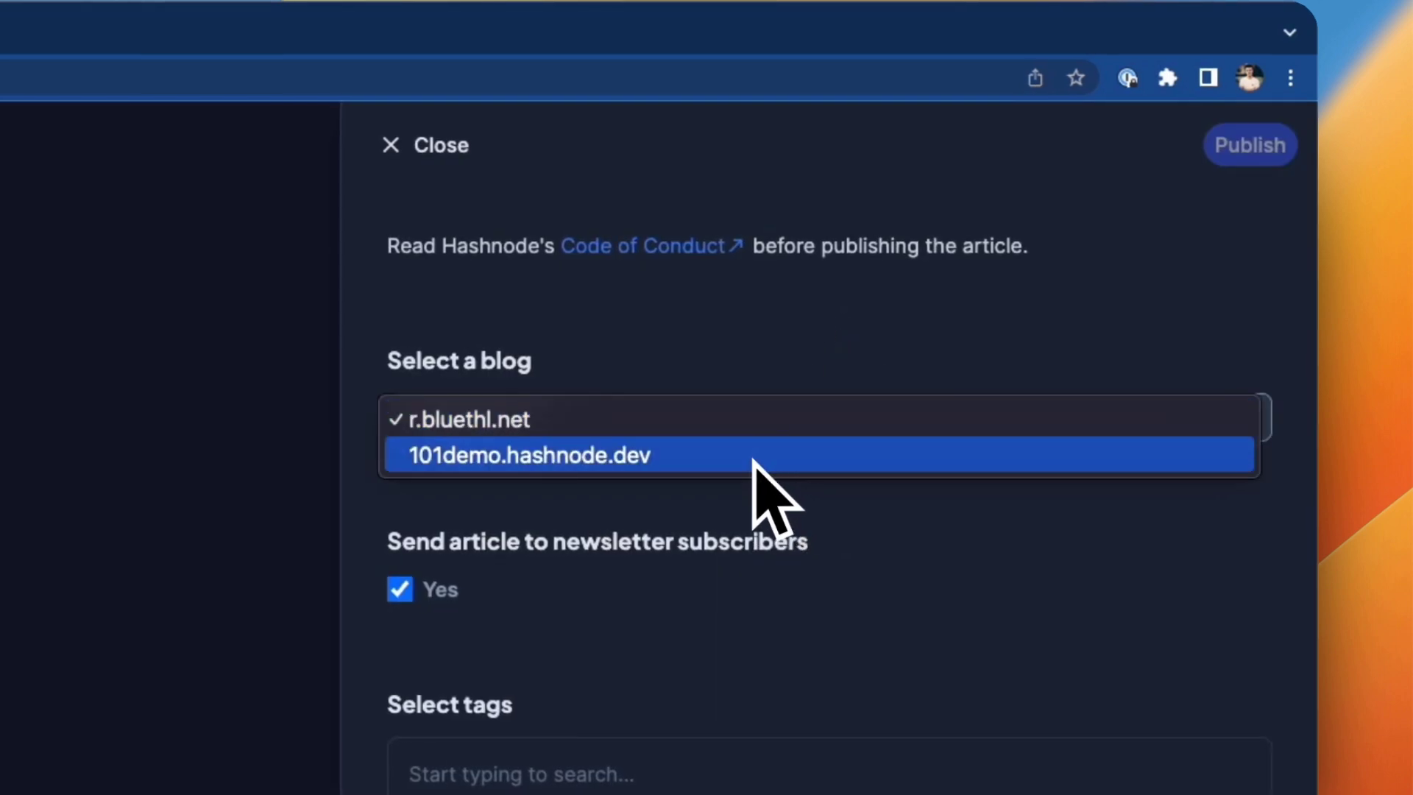
click(752, 458)
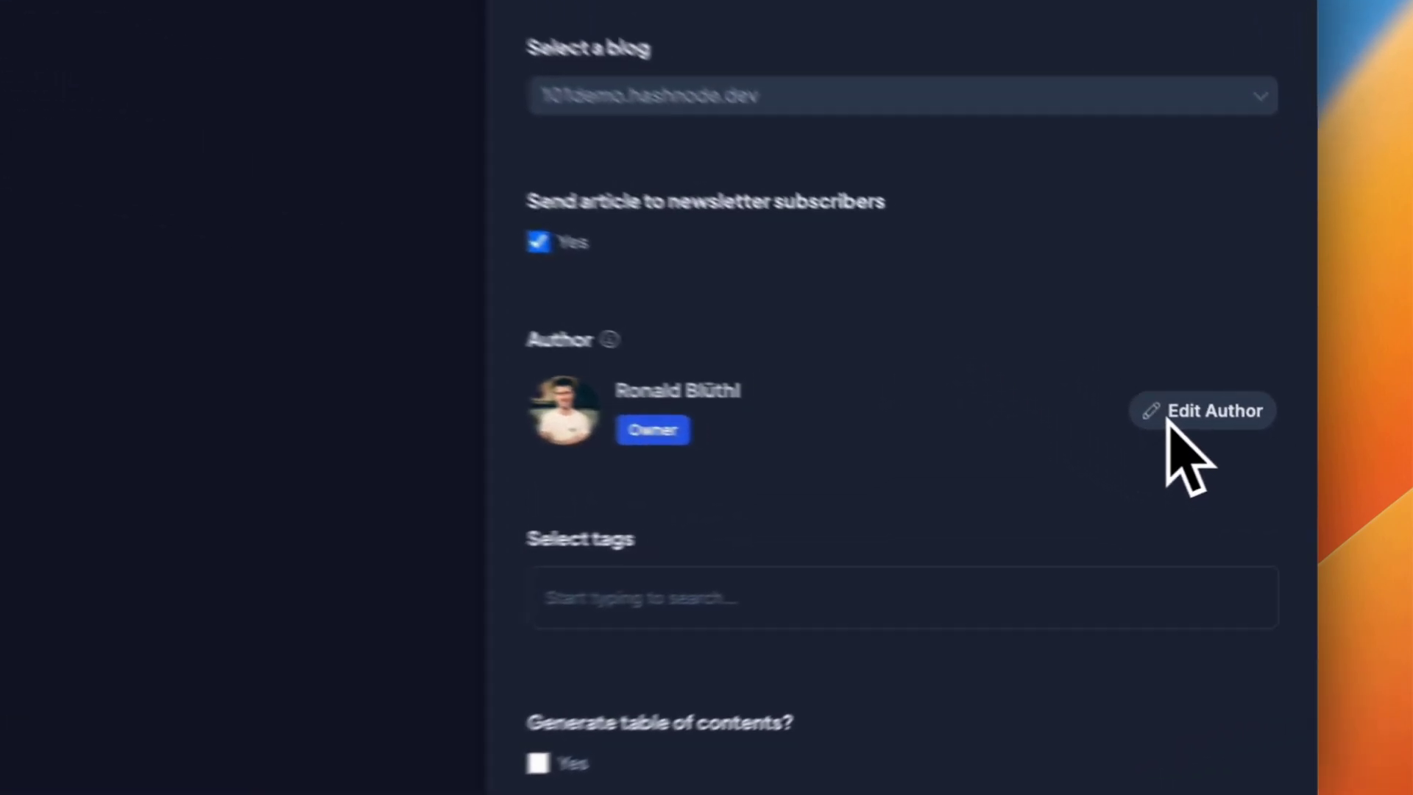
Check the author options, then switch the destination back to the personal blog.
click(1244, 486)
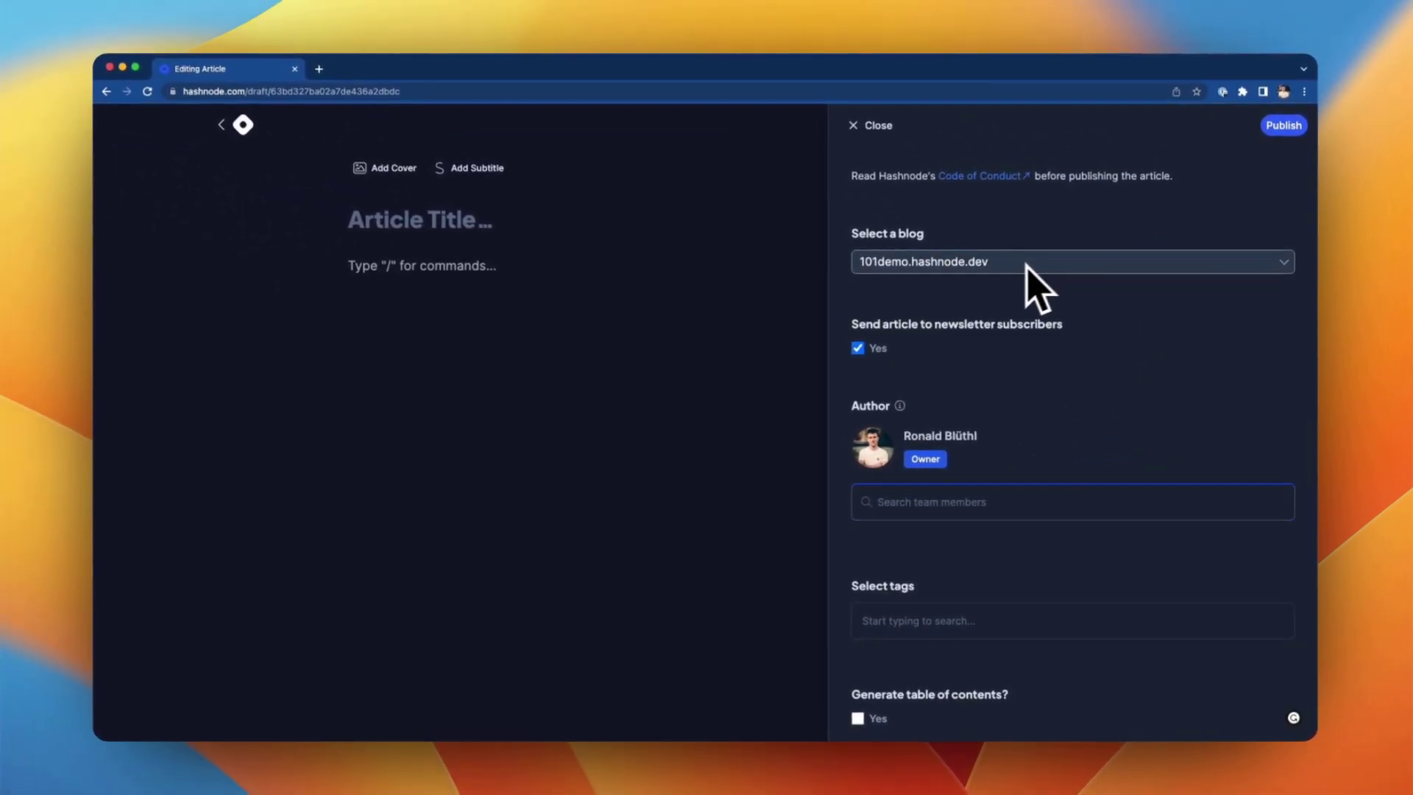
click(1027, 265)
click(946, 250)
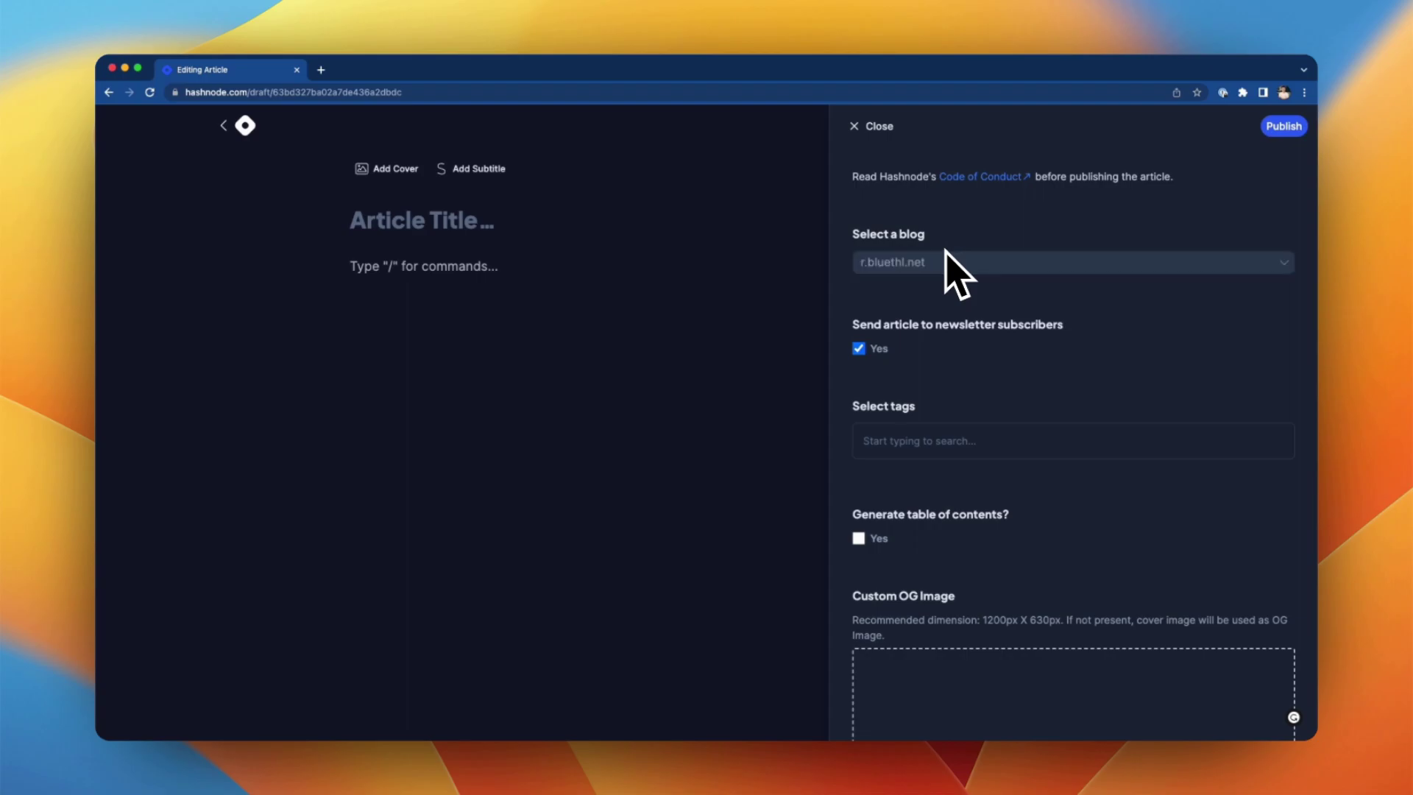